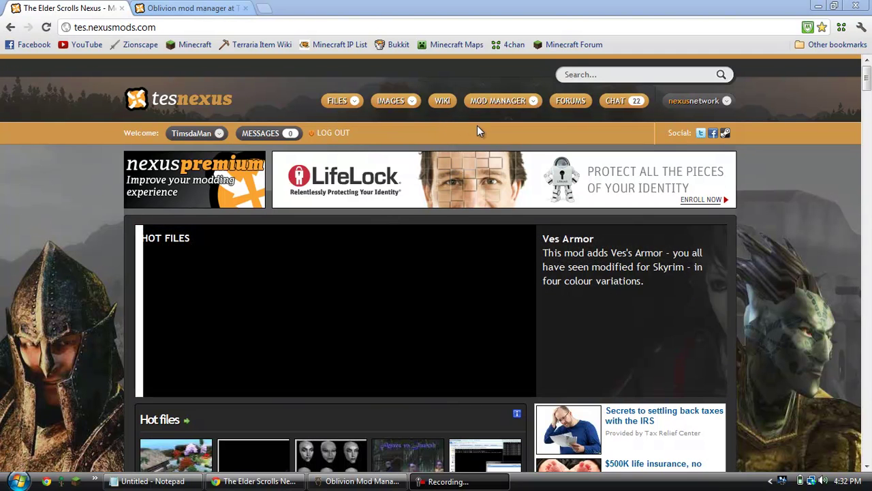
mouse_move(215, 140)
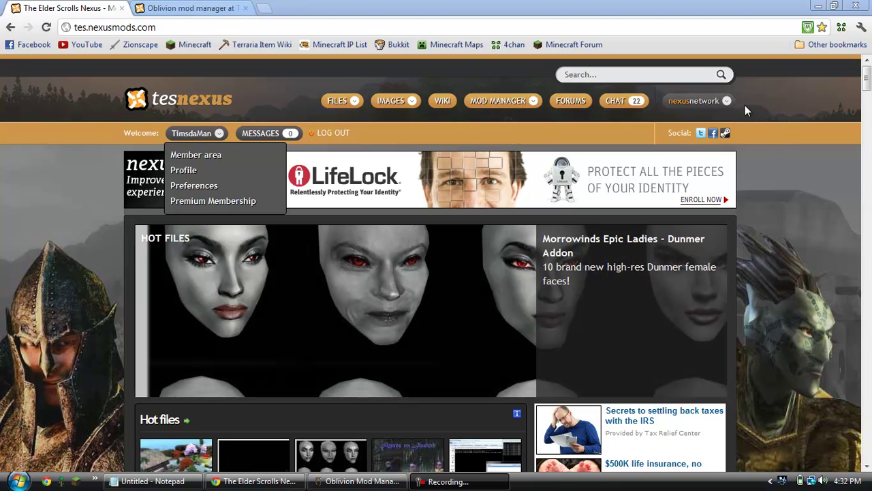
mouse_move(747, 101)
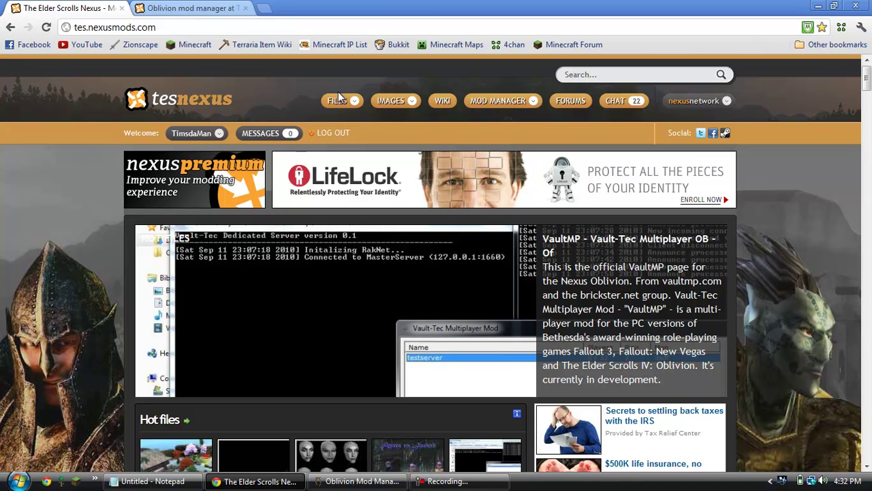
mouse_move(346, 101)
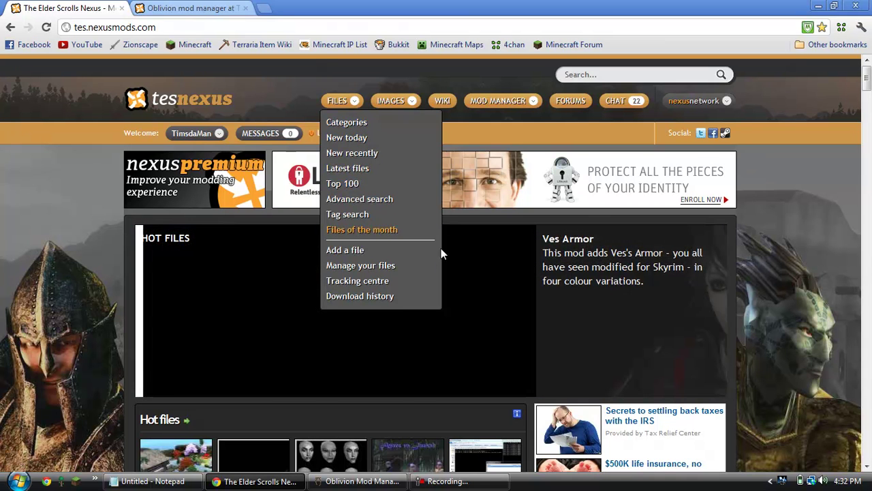
click(590, 74)
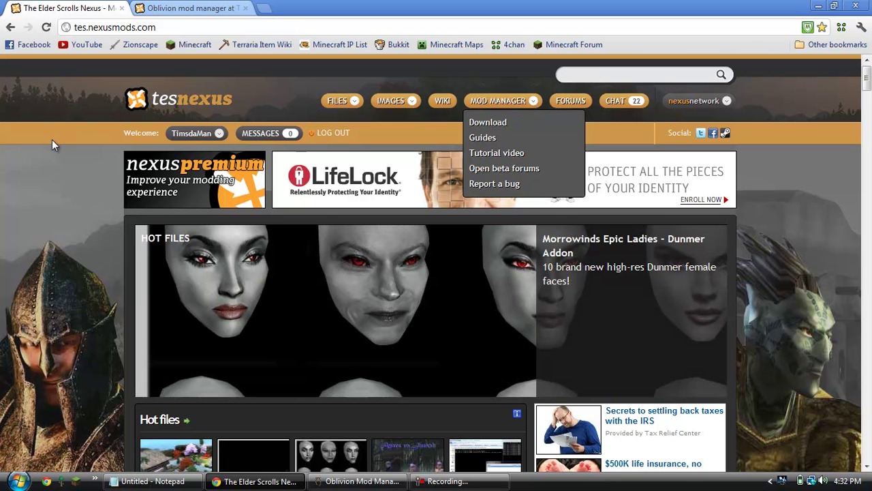
Step: Show the downloadable files on the Oblivion mod manager page and find the obmm 1_1_12 full installer
click(189, 13)
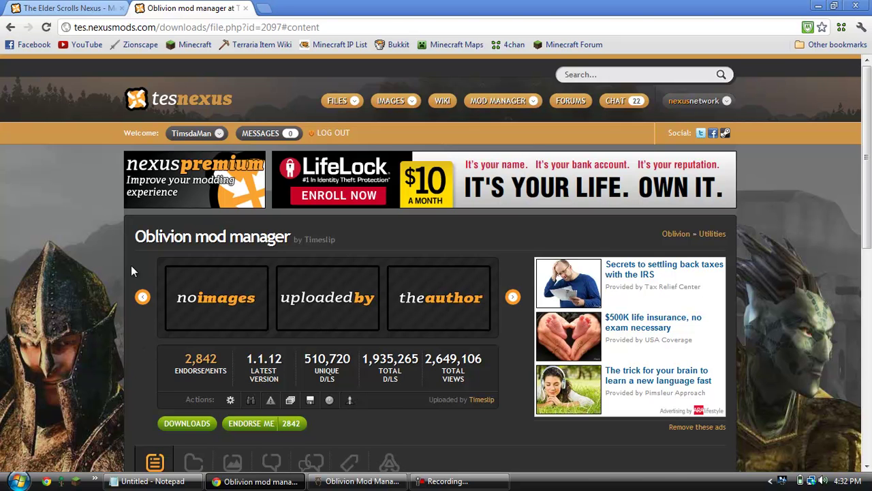
scroll(132, 271, down, 1)
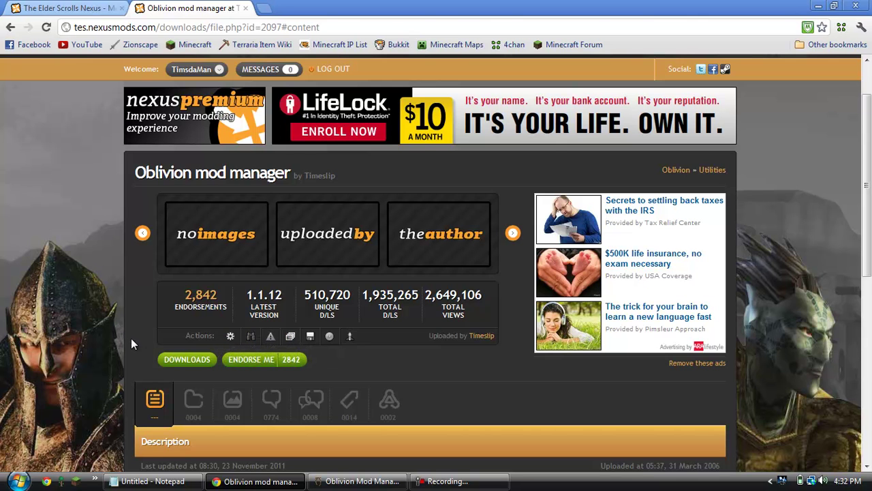
click(178, 359)
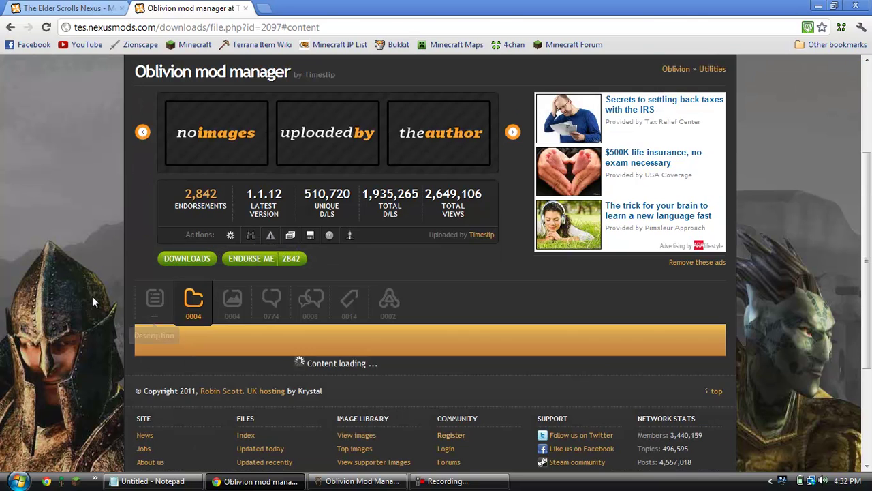
scroll(393, 367, down, 1)
scroll(393, 368, down, 1)
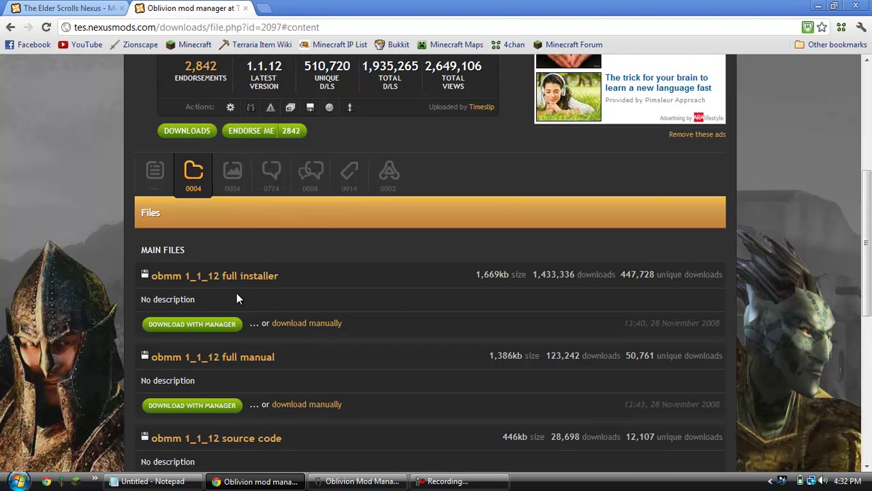
scroll(341, 327, down, 4)
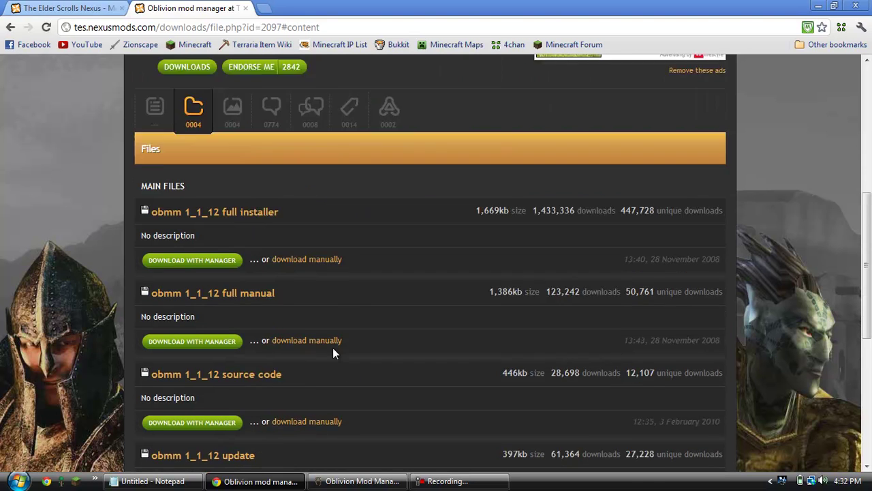
scroll(344, 320, up, 4)
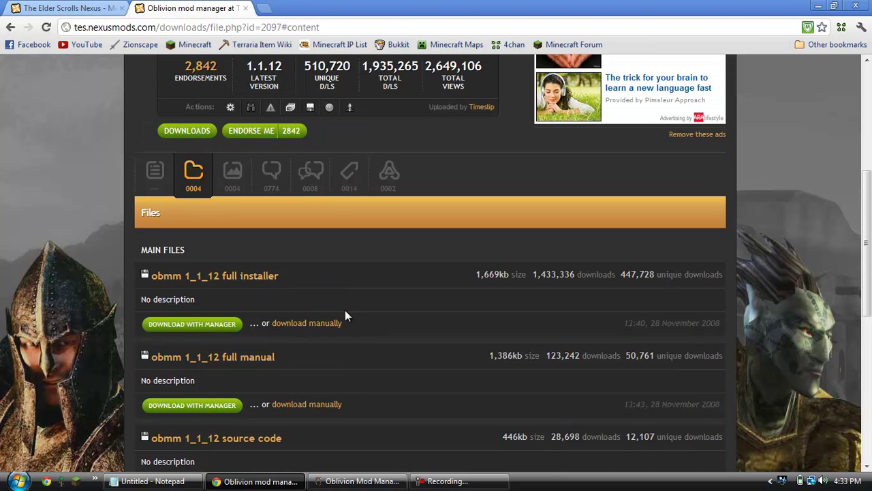
Step: Manually download the obmm 1_1_12 full installer from a listed server and dismiss the download pop-up
click(332, 324)
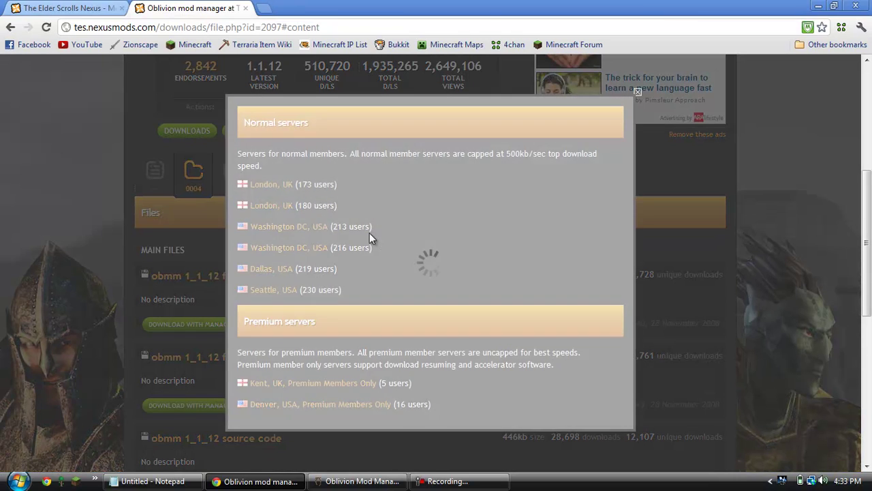
click(386, 276)
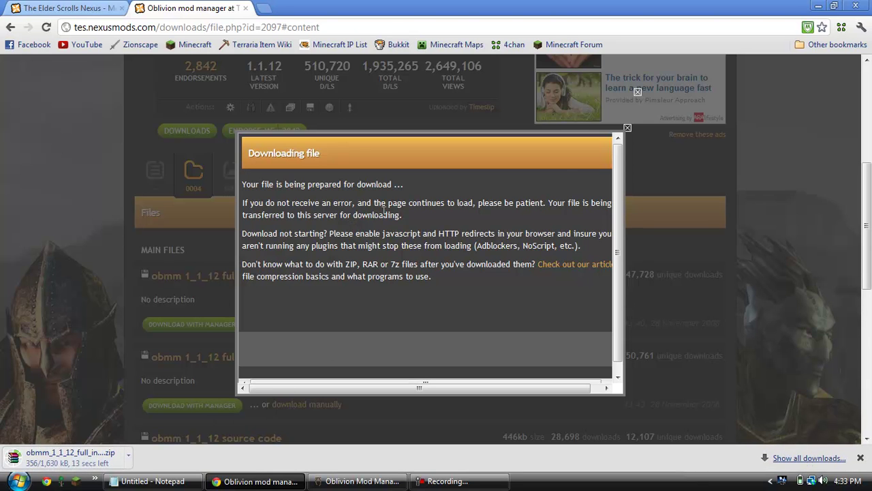
click(623, 127)
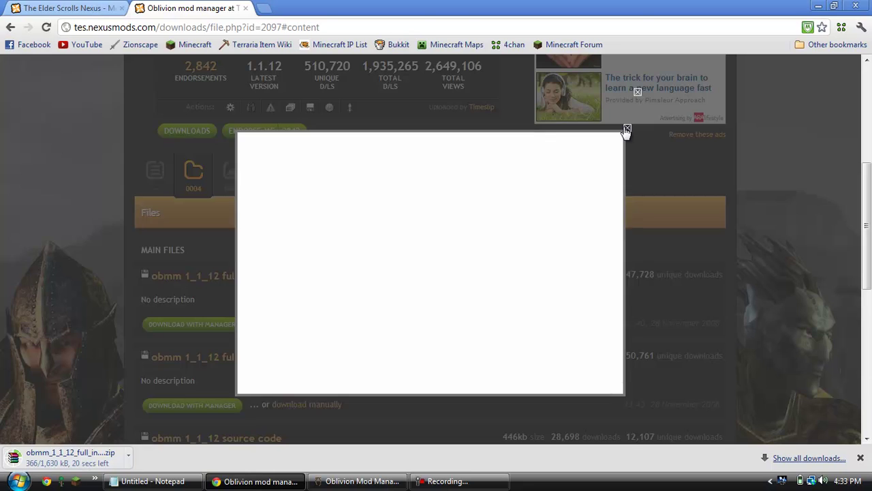
Step: Open the site's file categories and look through the list of Oblivion mod categories
scroll(494, 243, up, 3)
scroll(494, 252, up, 2)
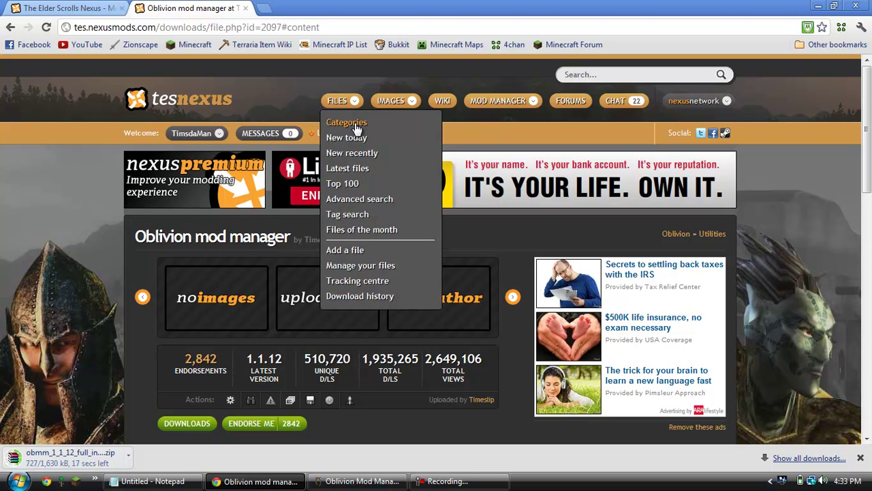
click(349, 126)
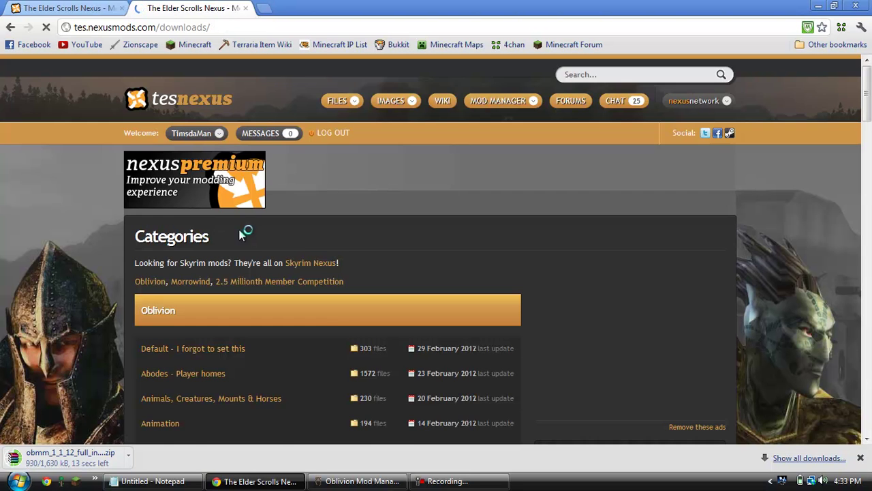
scroll(320, 262, down, 3)
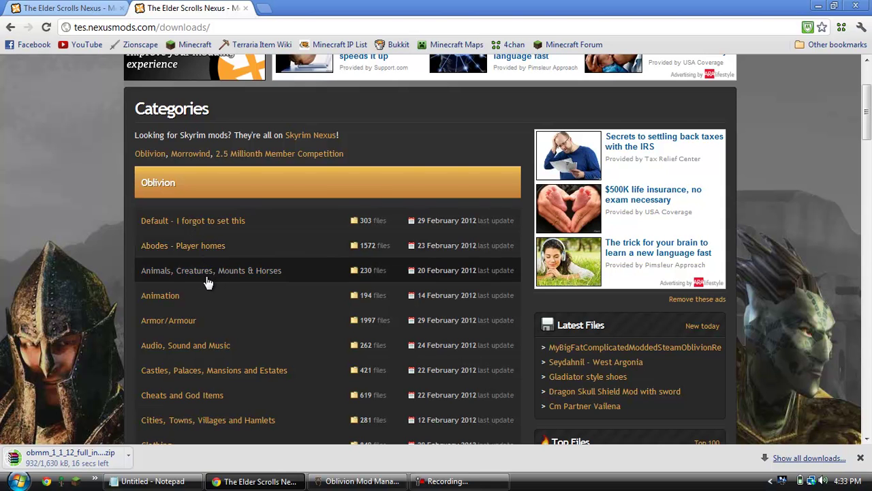
scroll(209, 291, down, 1)
scroll(209, 290, down, 1)
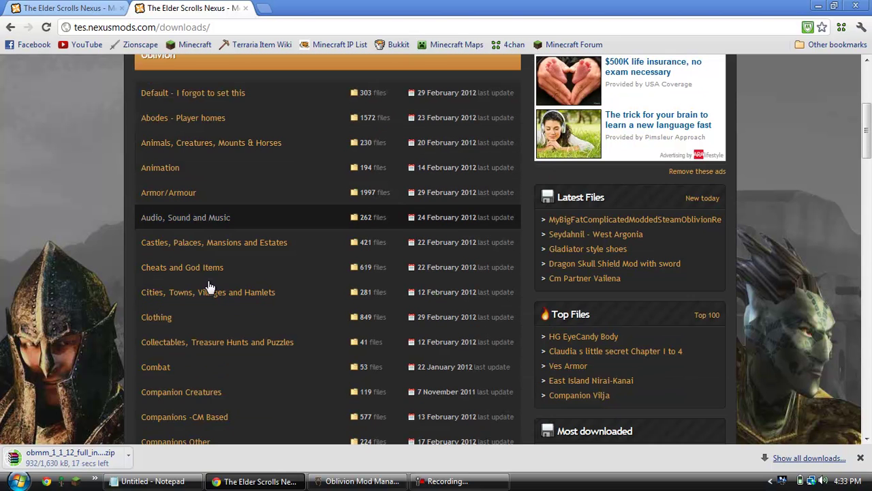
scroll(209, 287, down, 1)
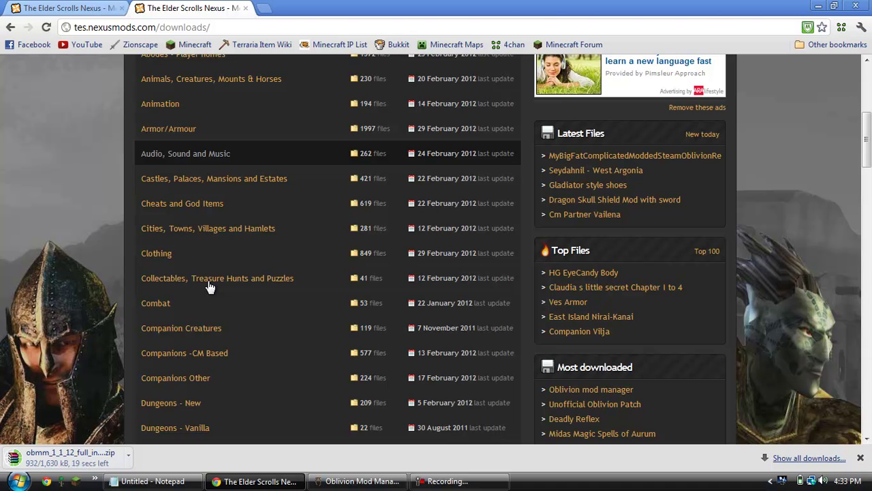
scroll(212, 259, down, 1)
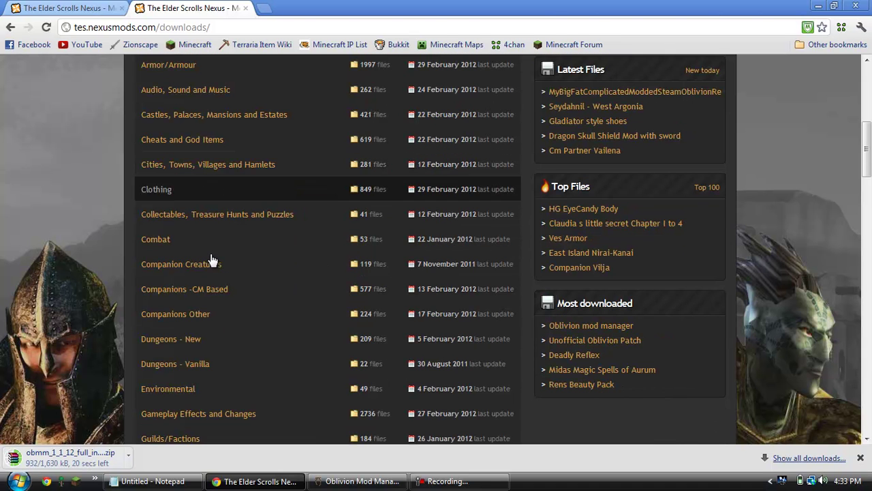
scroll(212, 261, down, 1)
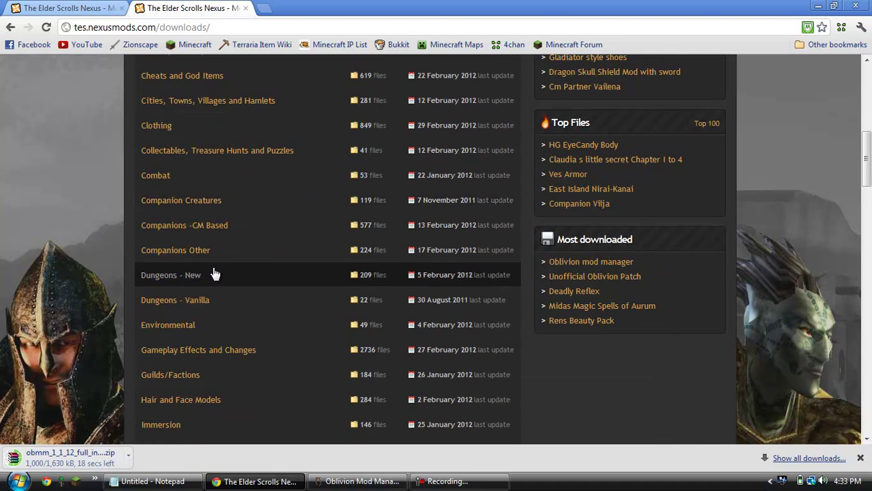
scroll(214, 284, down, 1)
scroll(214, 287, down, 10)
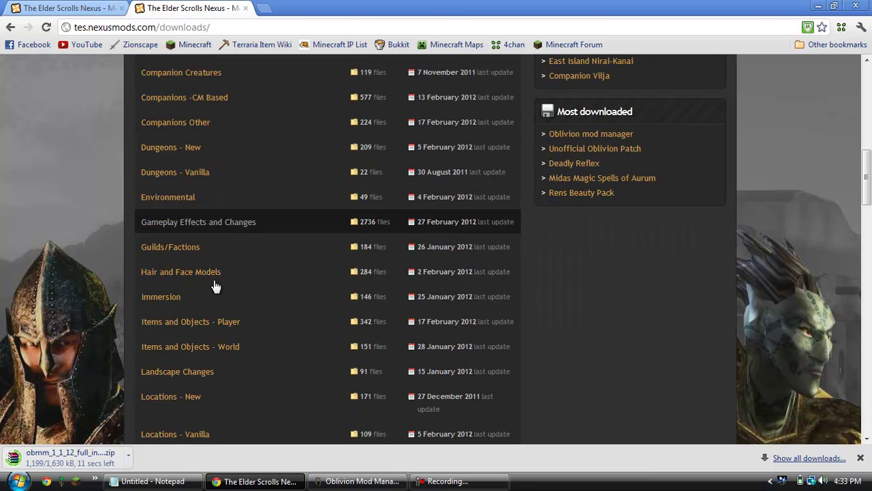
scroll(318, 318, down, 3)
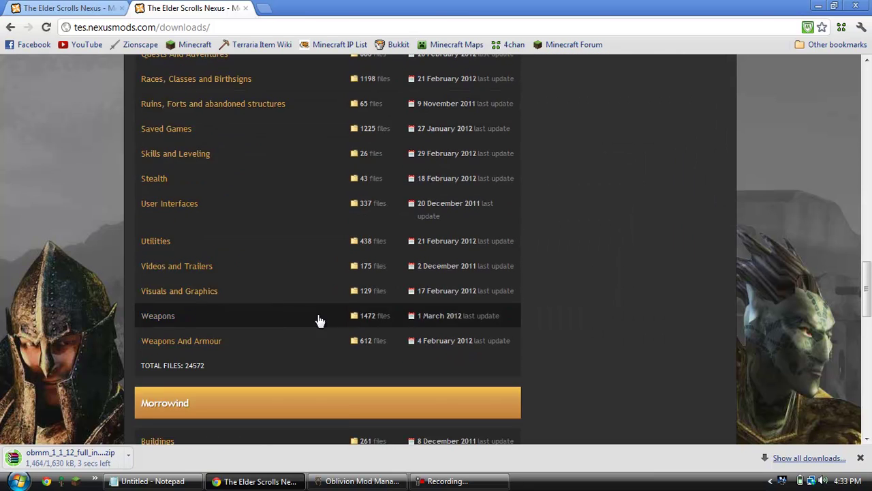
scroll(399, 324, up, 17)
scroll(399, 325, up, 2)
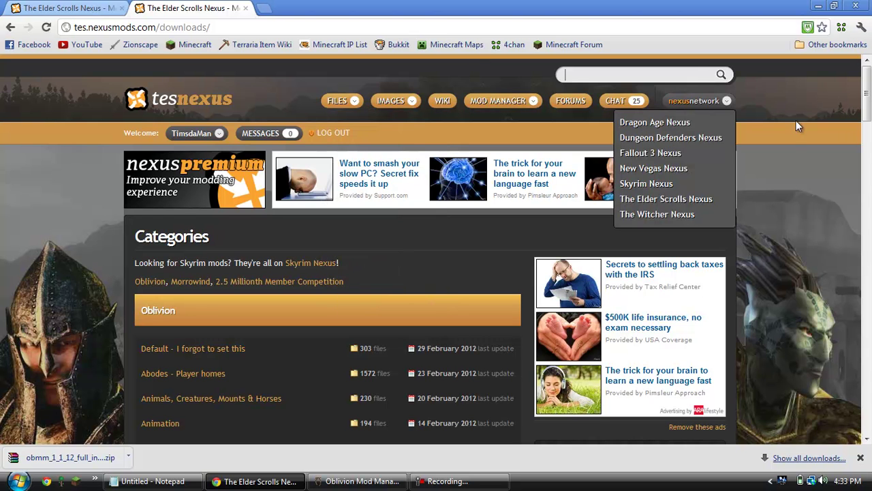
Step: Close the categories page and place the downloaded obmm_1_1_12 full installer zip on the desktop
click(688, 74)
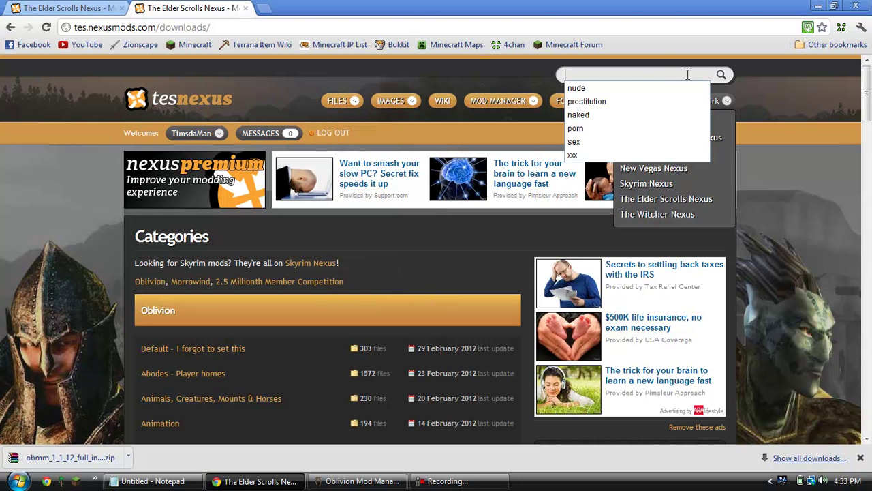
click(245, 8)
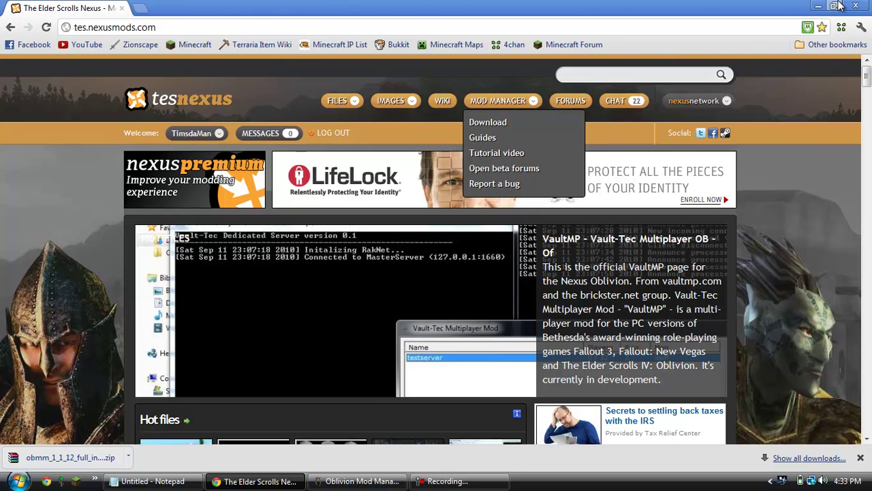
click(834, 5)
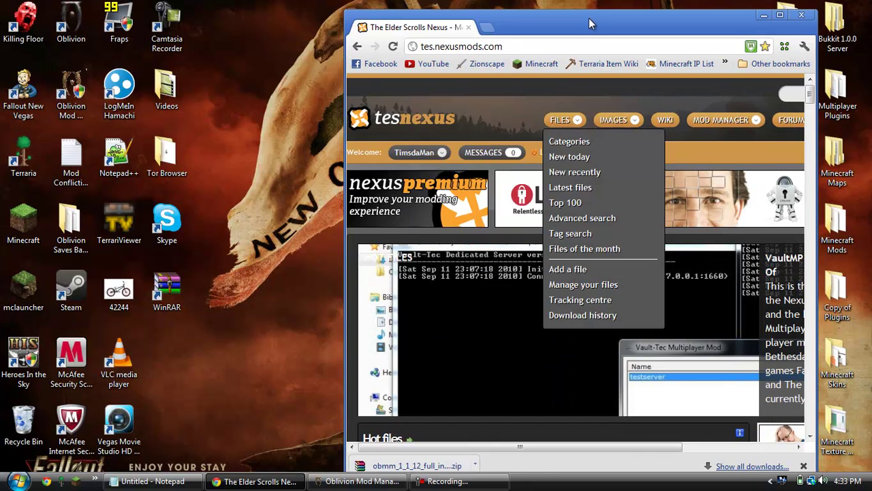
drag(592, 25, 590, 4)
drag(250, 406, 250, 406)
drag(776, 10, 766, 22)
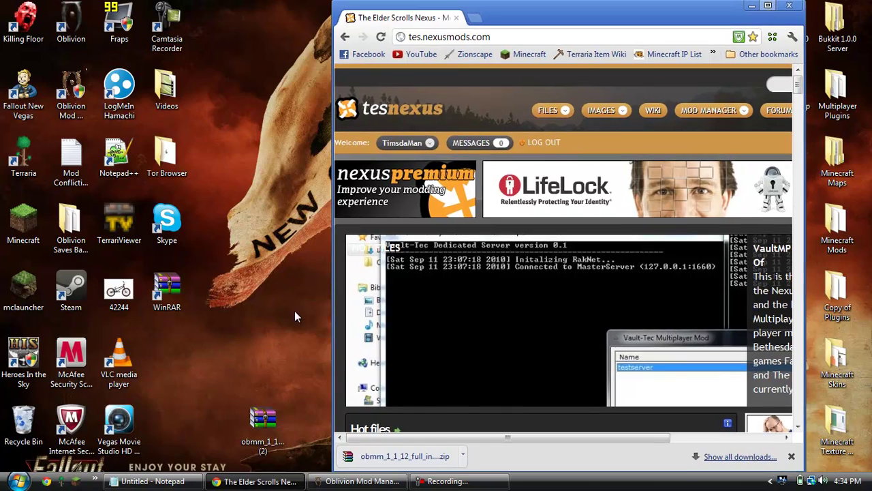
Step: Minimize the browser and open the obmm_1_1_12 full installer archive from the desktop
click(767, 5)
click(819, 6)
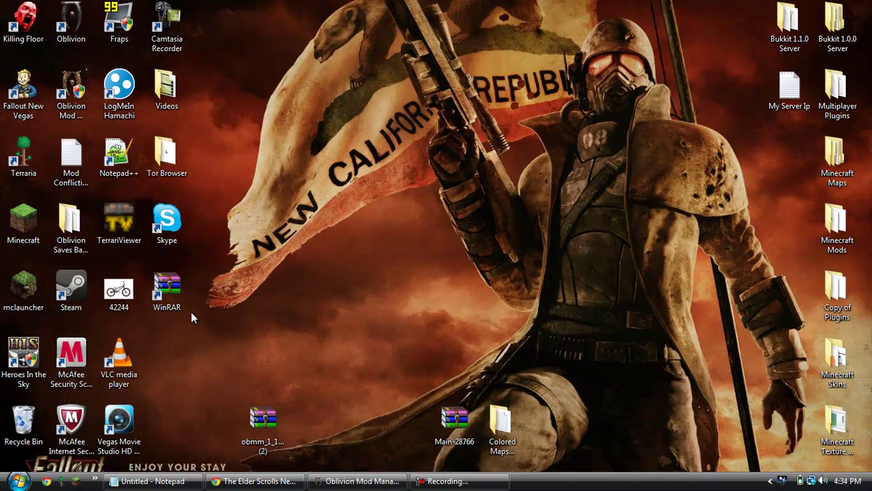
double_click(259, 430)
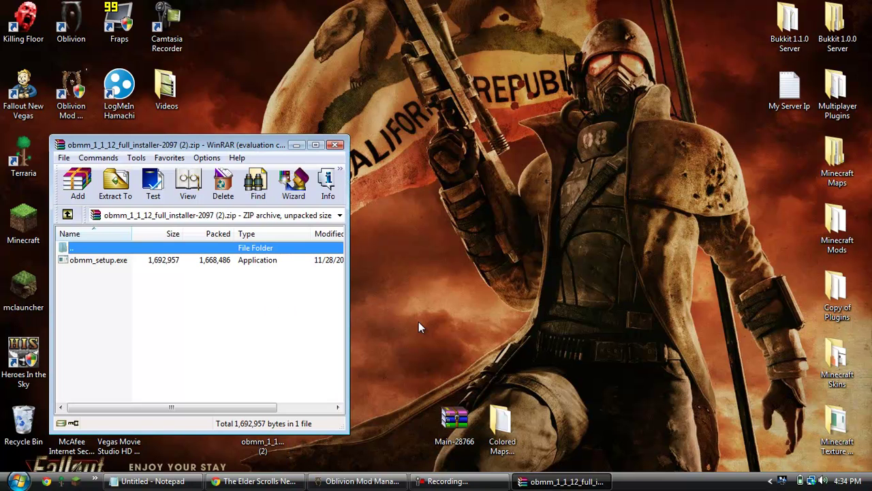
click(330, 233)
click(387, 259)
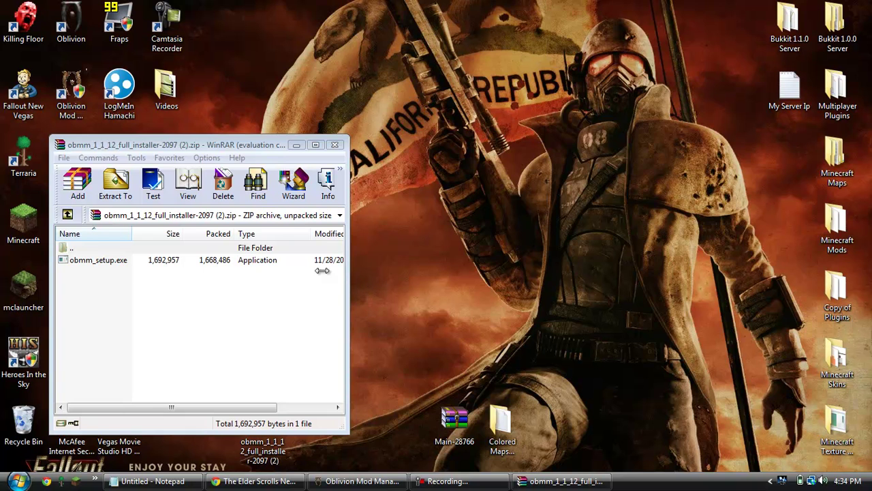
Step: Run obmm_setup.exe from the archive and accept the license agreement to reach the destination location choice
double_click(184, 265)
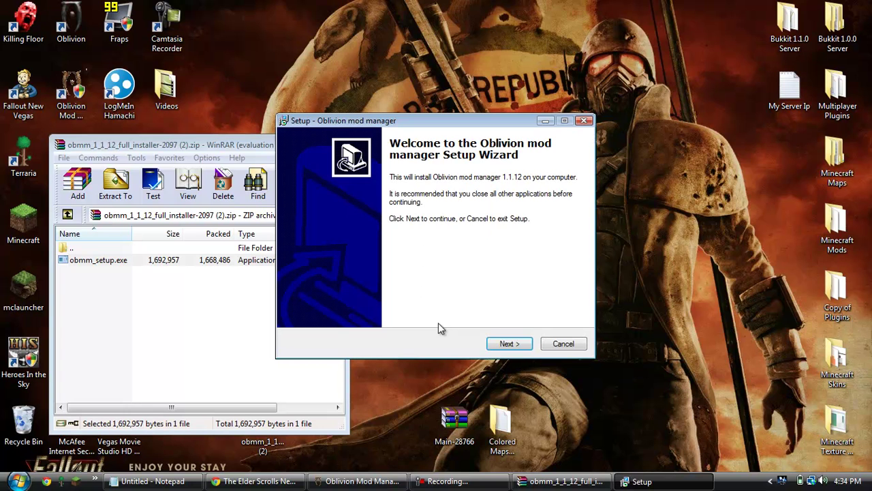
click(517, 346)
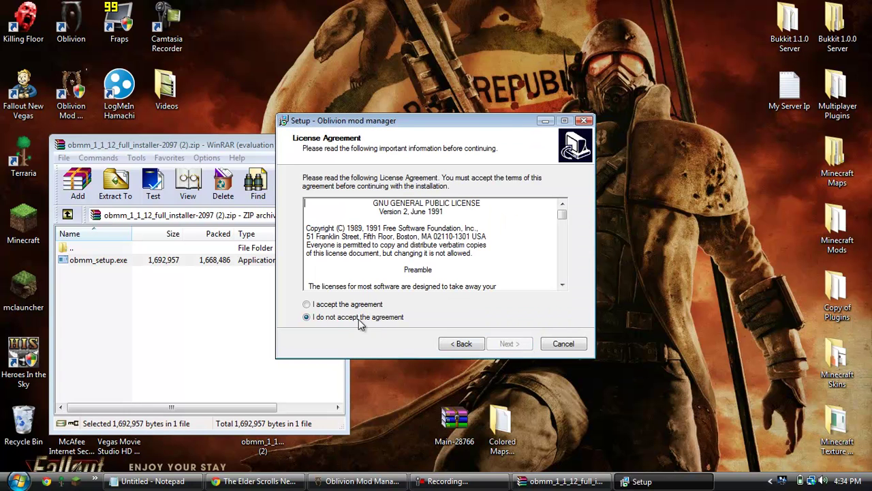
click(307, 305)
click(510, 343)
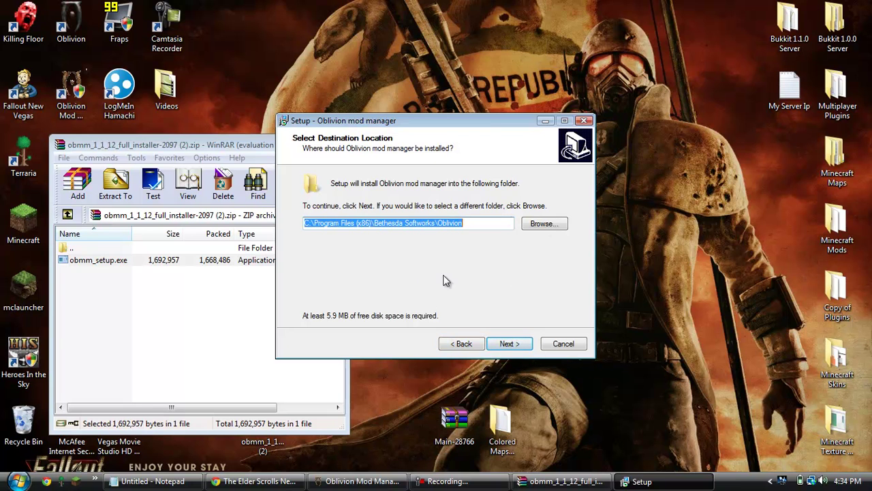
Step: Exit the Oblivion mod manager setup without installing
click(584, 121)
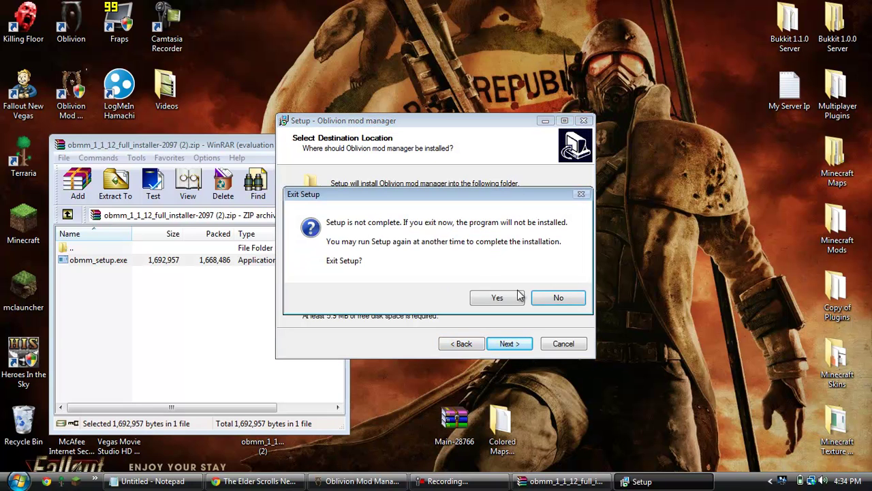
click(560, 301)
click(584, 121)
click(487, 298)
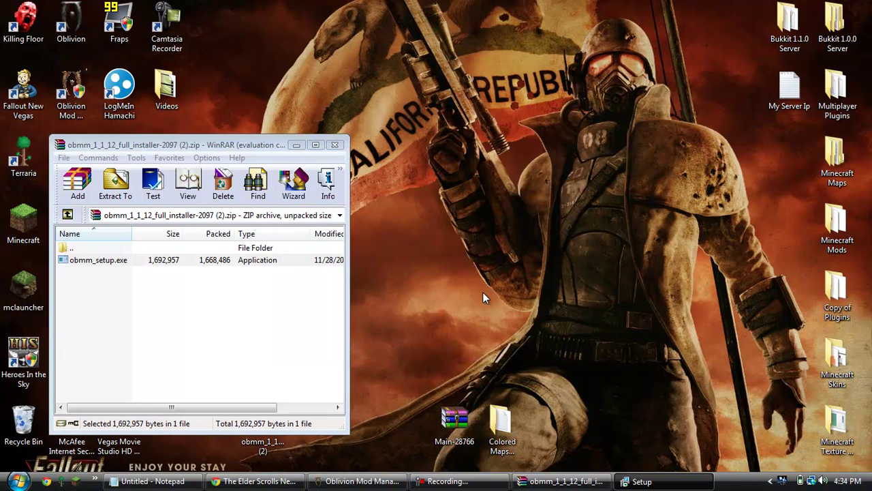
Step: Close the installer archive window and delete the obmm_1_1_12 full installer archive from the desktop
click(334, 144)
drag(260, 424, 357, 415)
right_click(359, 416)
click(383, 368)
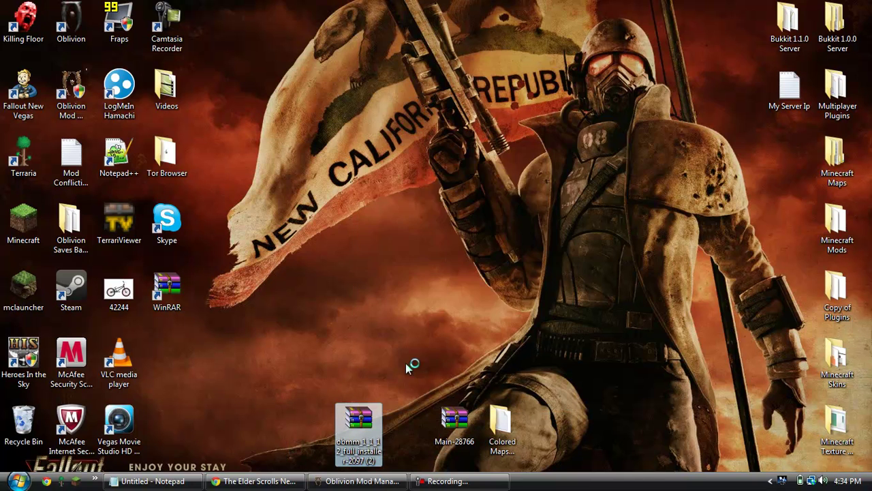
click(477, 298)
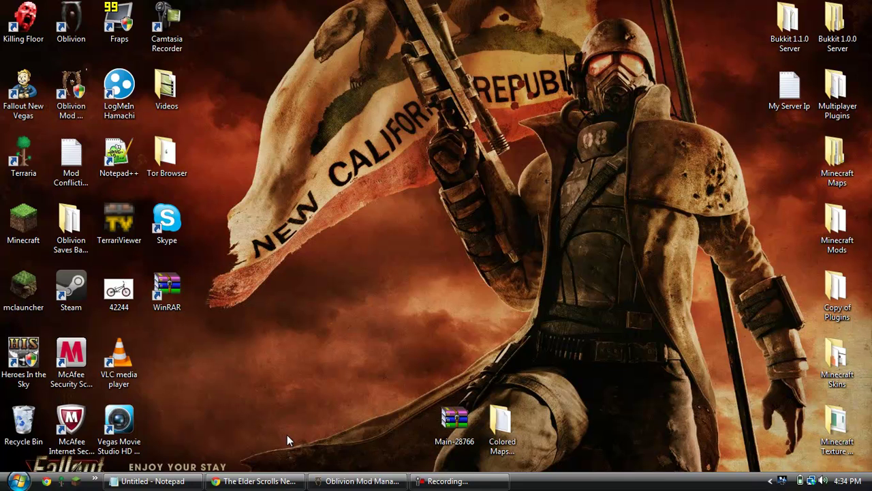
Step: Switch to Oblivion Mod Manager and delete Colored Map Mod 1.0, accepting the forced disable
click(360, 480)
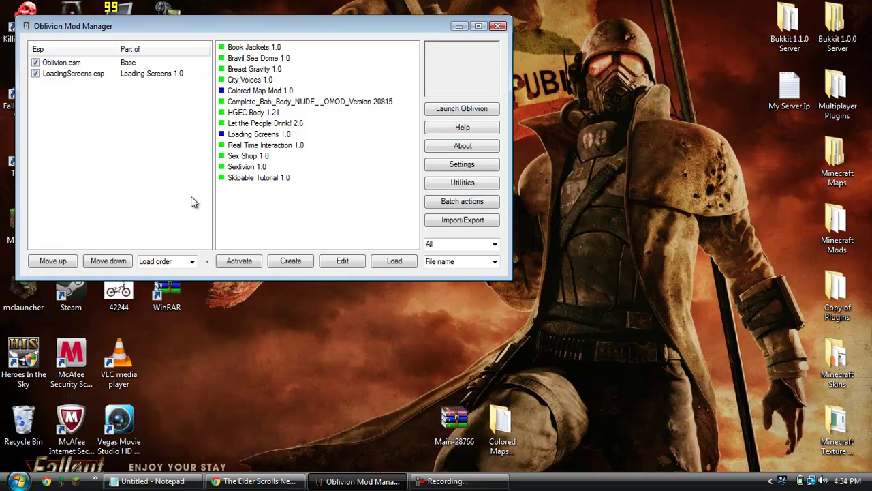
click(270, 93)
right_click(270, 93)
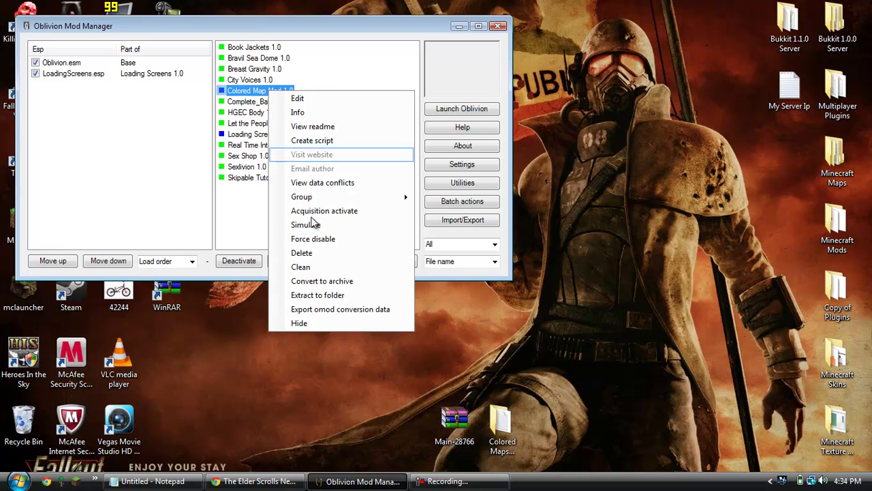
click(331, 256)
click(455, 282)
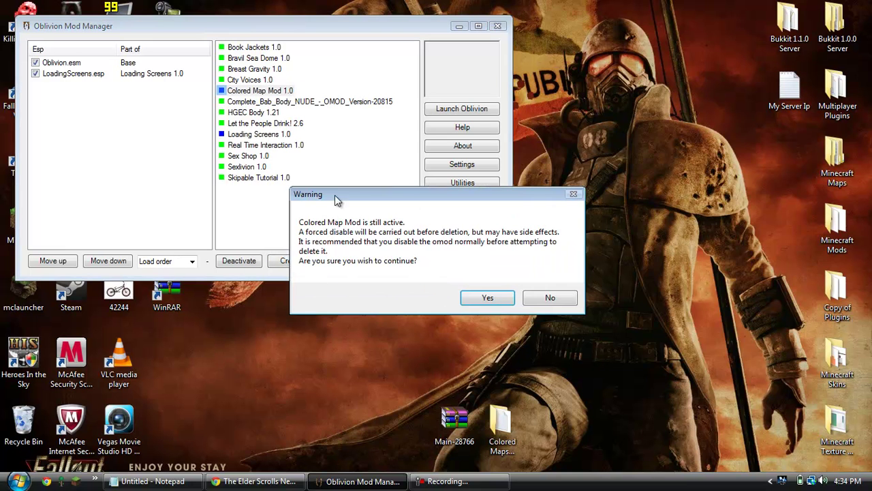
click(481, 296)
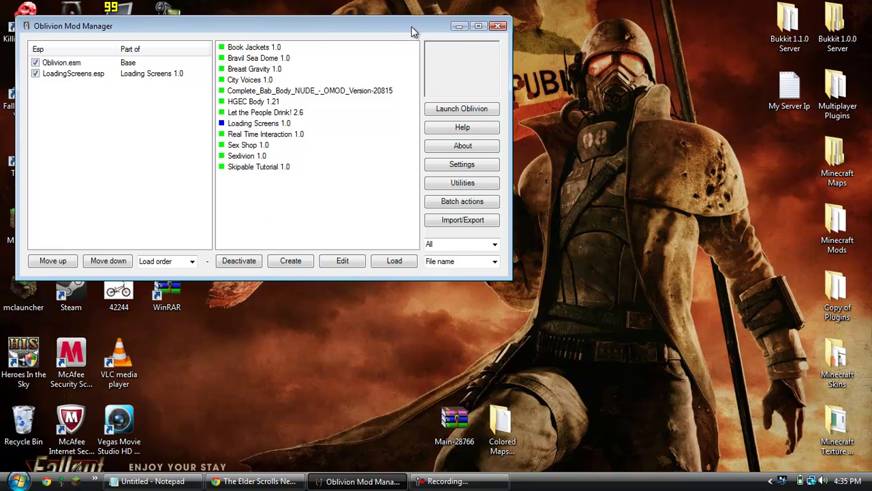
Step: Place the Main-28766 archive on the far side of the Colored Maps folder on the desktop and return to Oblivion Mod Manager
click(459, 27)
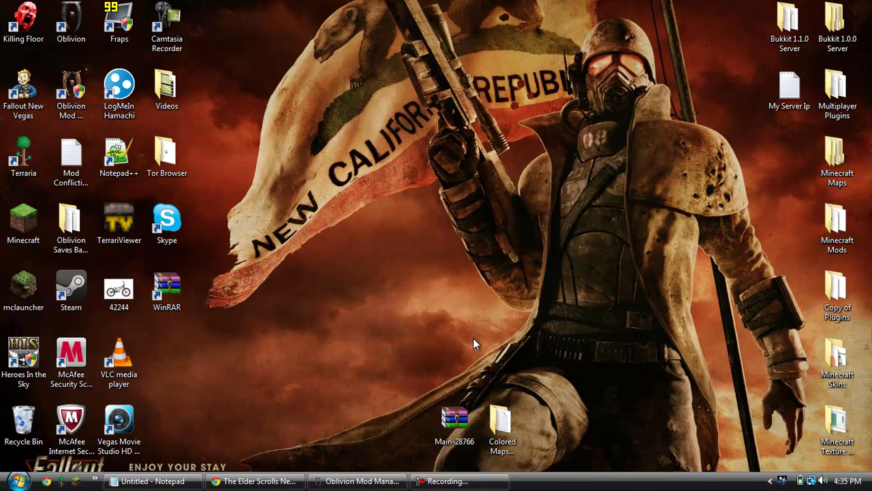
click(450, 417)
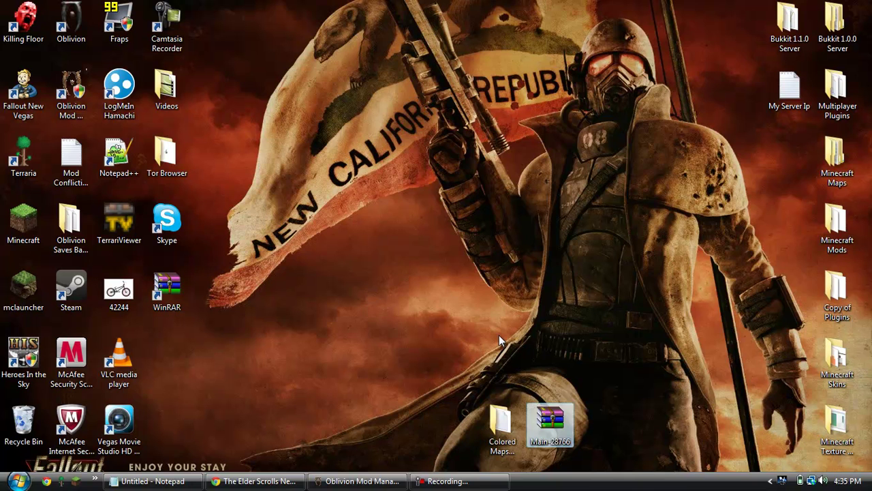
click(372, 483)
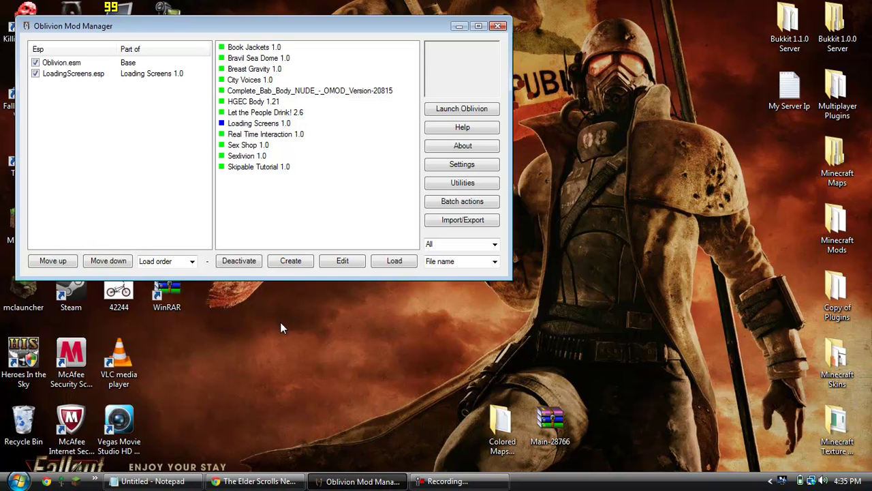
click(535, 355)
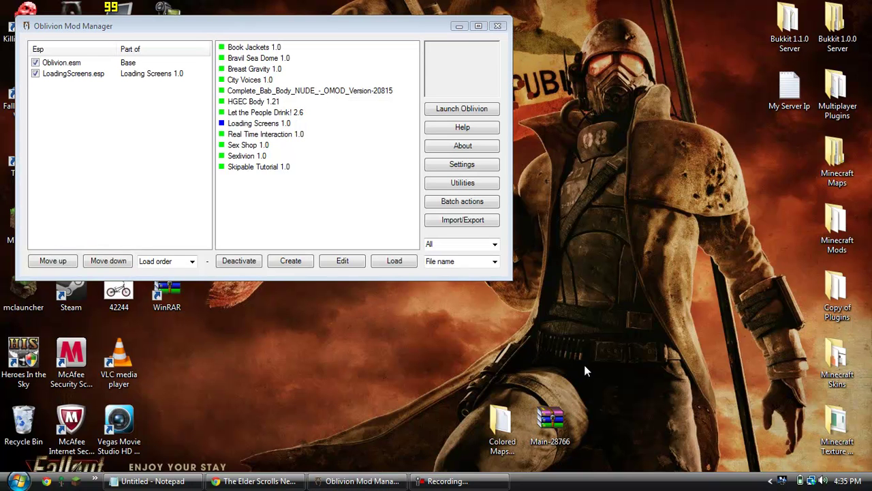
Step: Open the omod creator for a new mod and move its window clear of the desktop icons
click(300, 266)
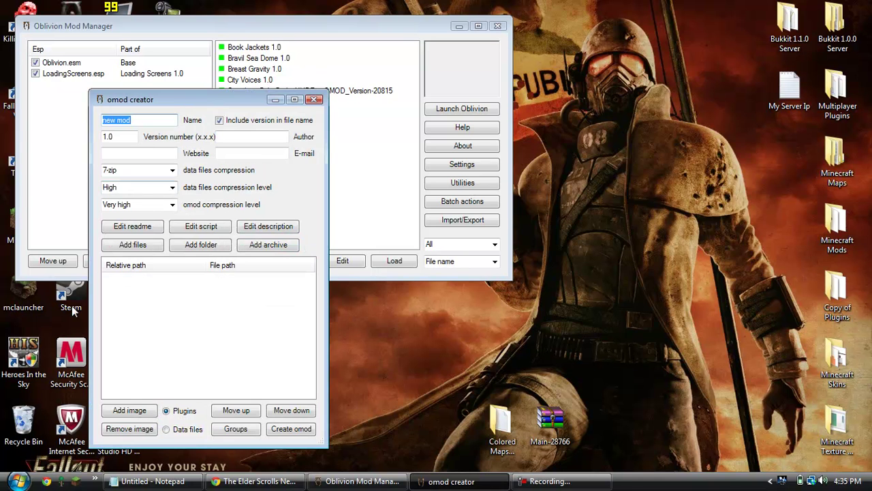
drag(215, 100, 301, 77)
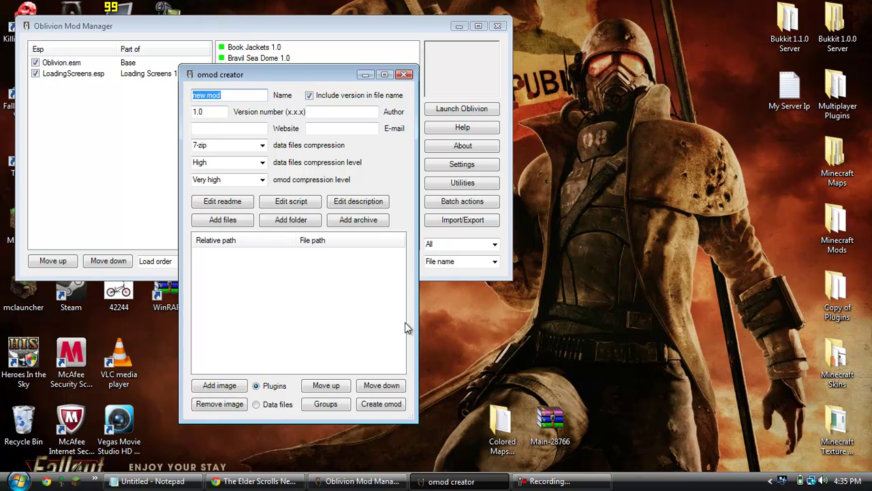
click(441, 330)
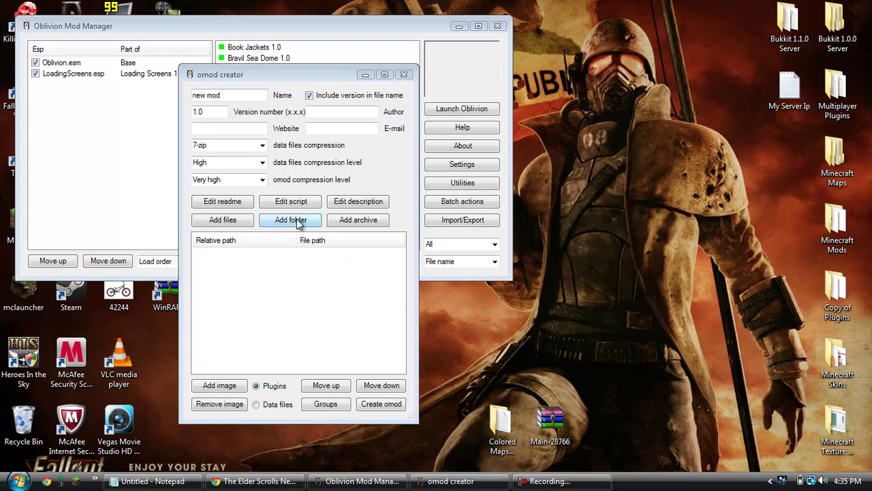
click(365, 223)
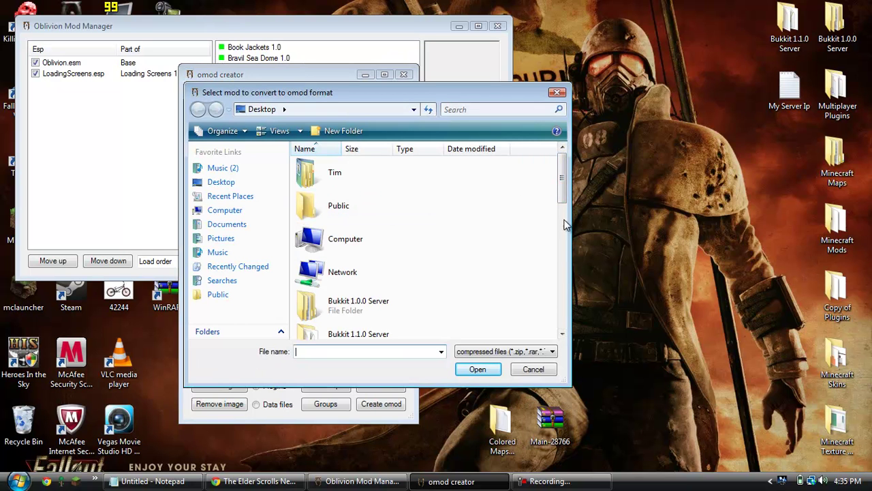
drag(563, 195, 563, 330)
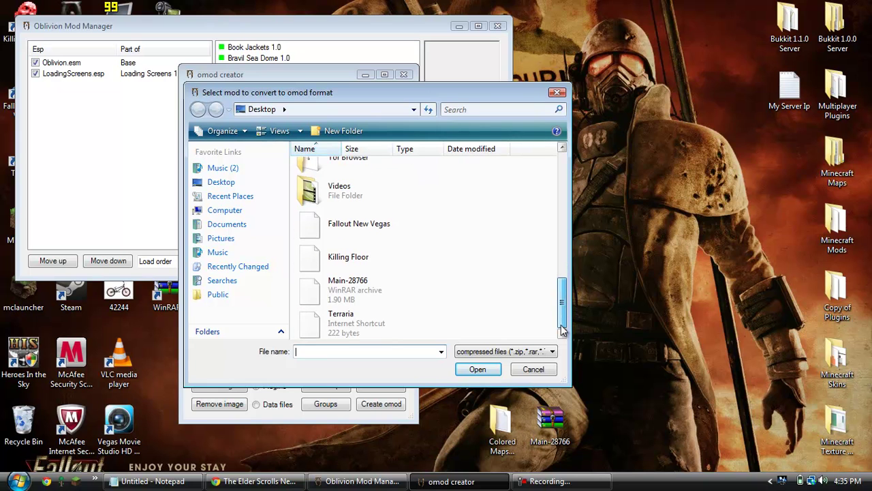
click(554, 93)
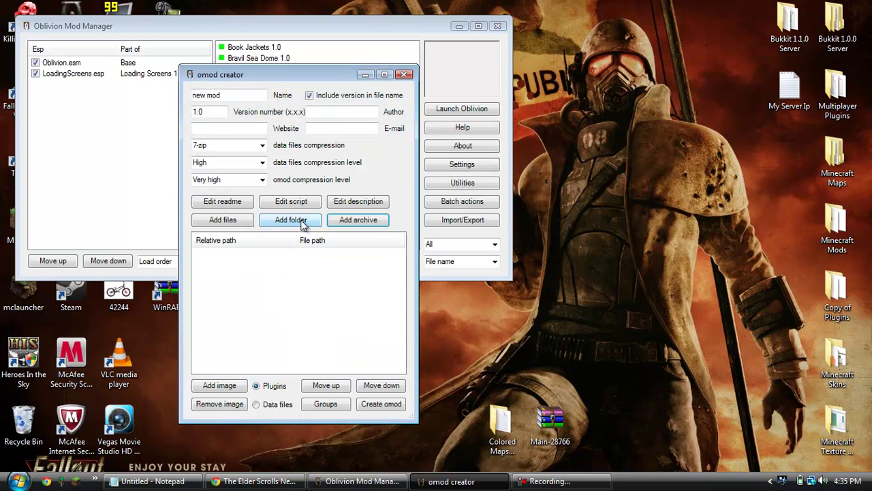
Step: Add the Colored Maps- Cyrodiil folder from the desktop to the new omod as its mod directory
click(291, 220)
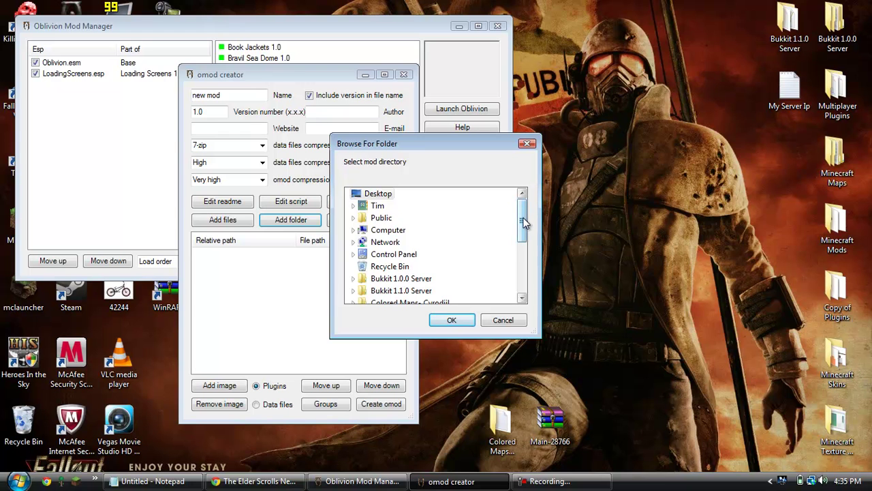
drag(523, 222, 522, 262)
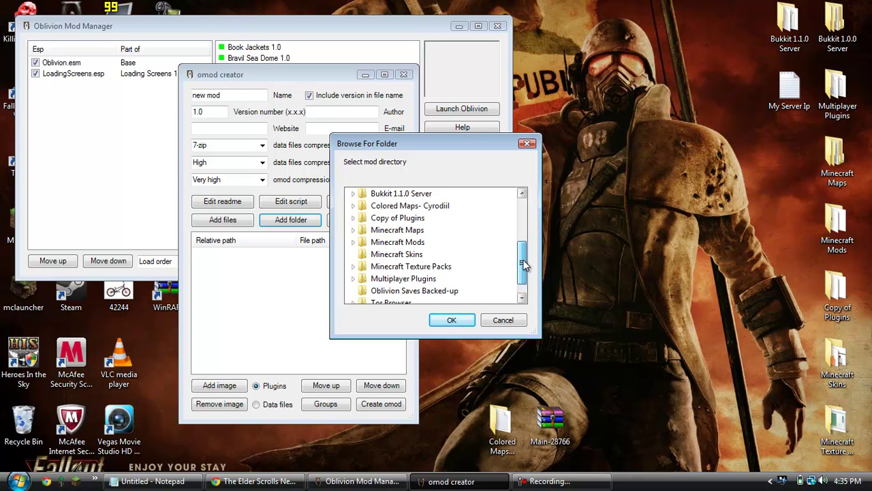
double_click(436, 207)
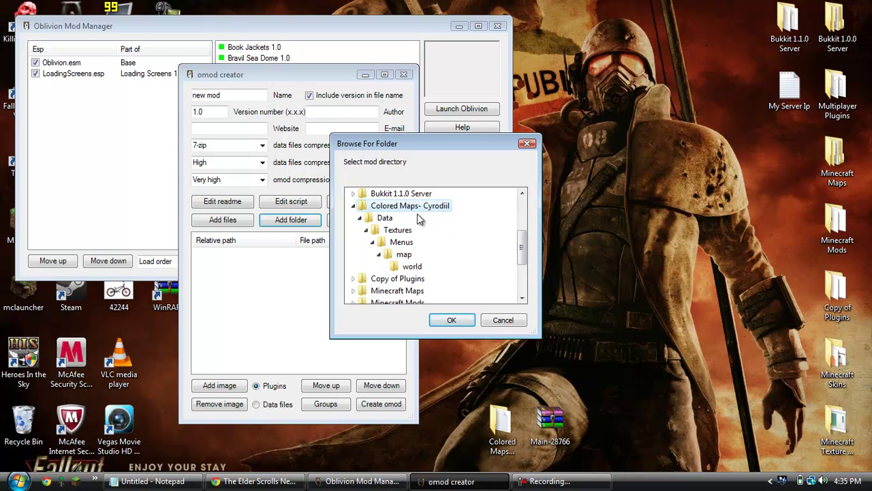
click(452, 320)
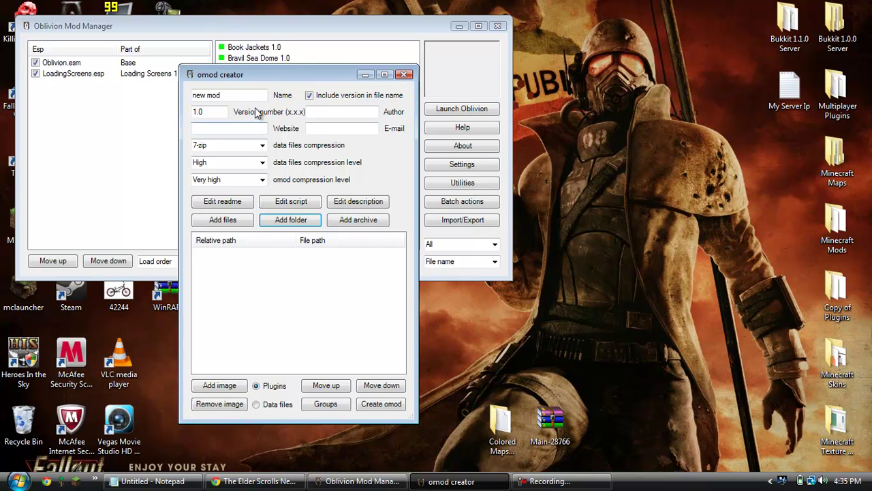
Step: Clear the omod's default name and add the Data folder inside Colored Maps- Cyrodiil as the mod directory
drag(244, 95, 162, 97)
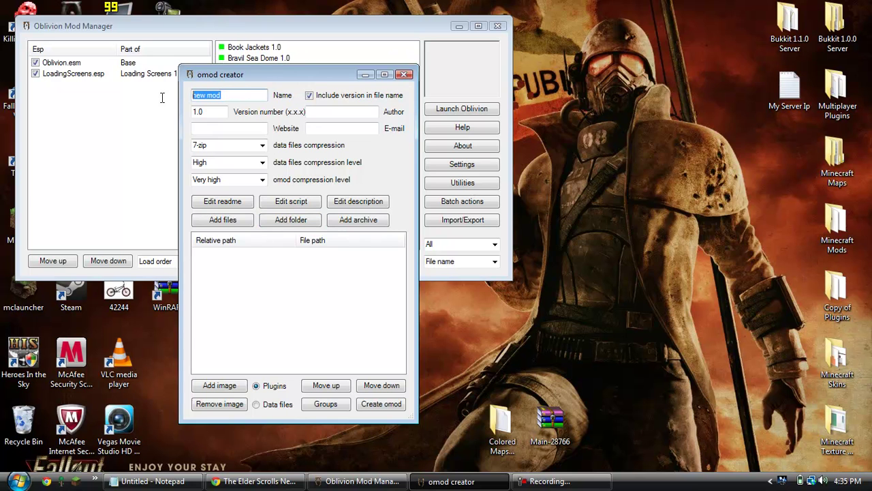
key(BackSpace)
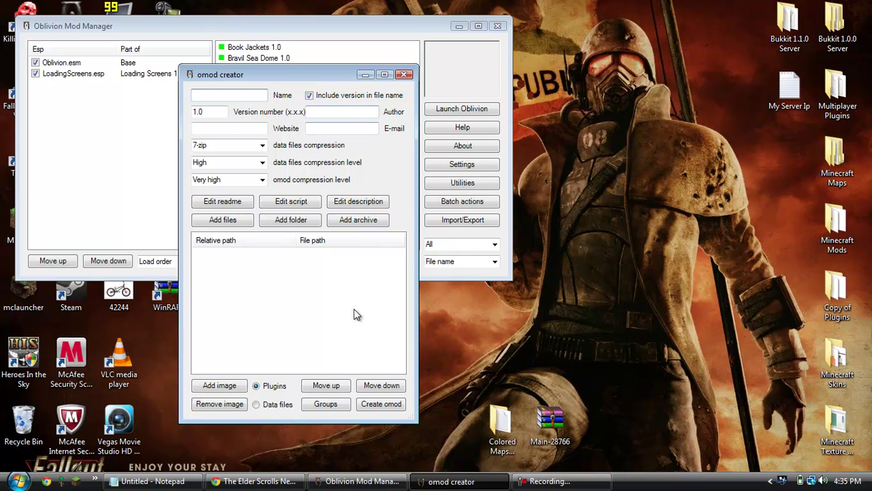
click(302, 221)
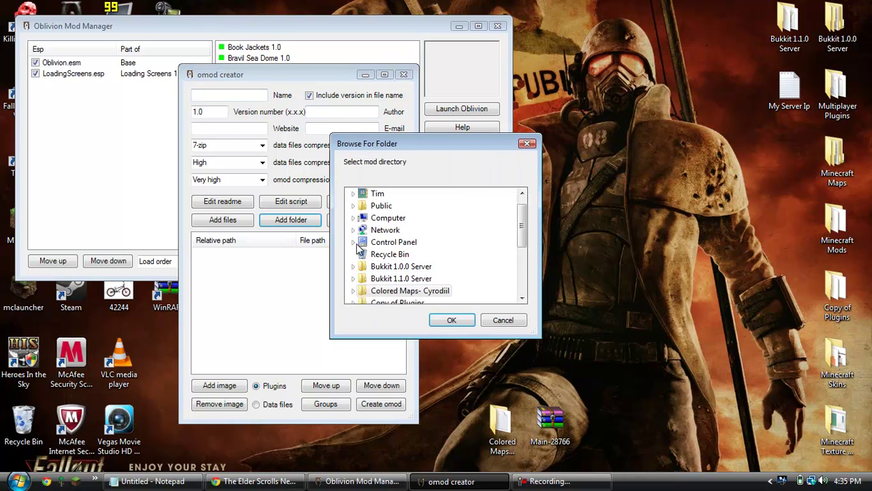
scroll(525, 228, down, 2)
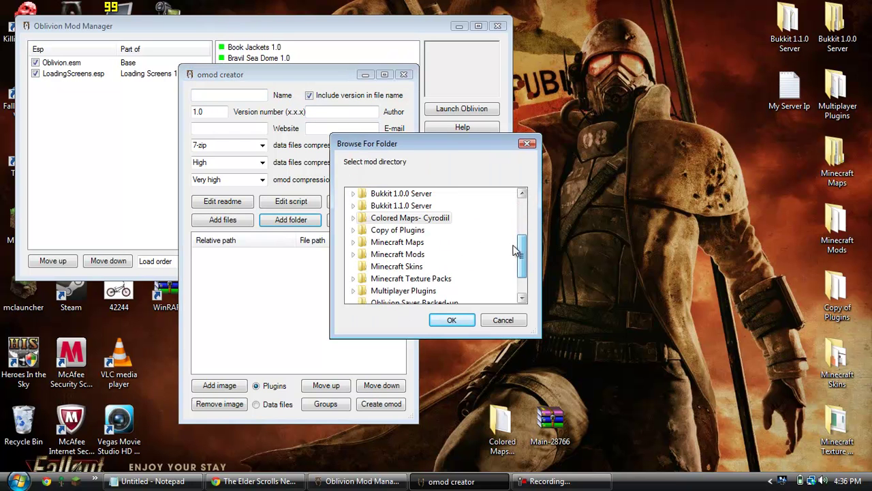
click(432, 218)
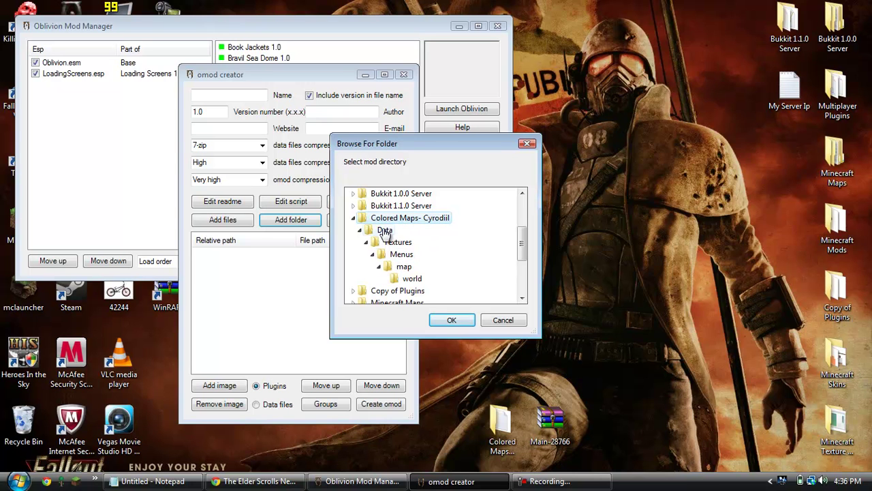
click(386, 231)
click(452, 320)
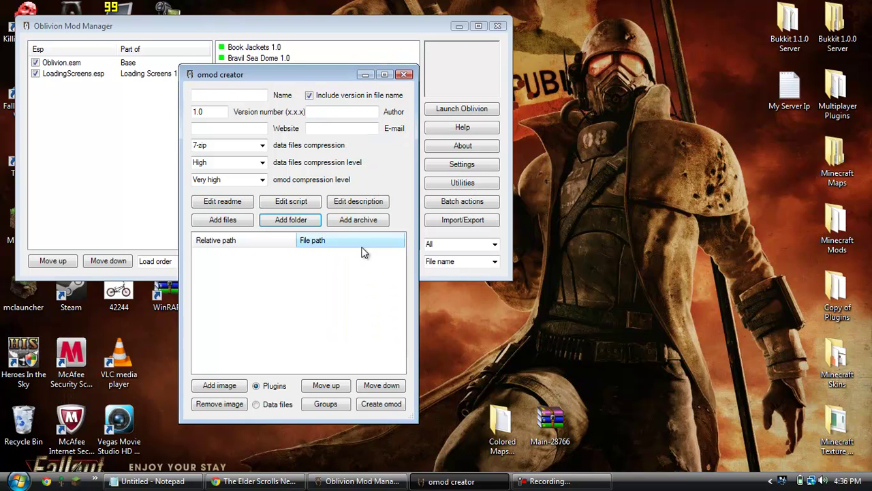
Step: Add the Main-28766 archive from the desktop to the new omod
click(364, 220)
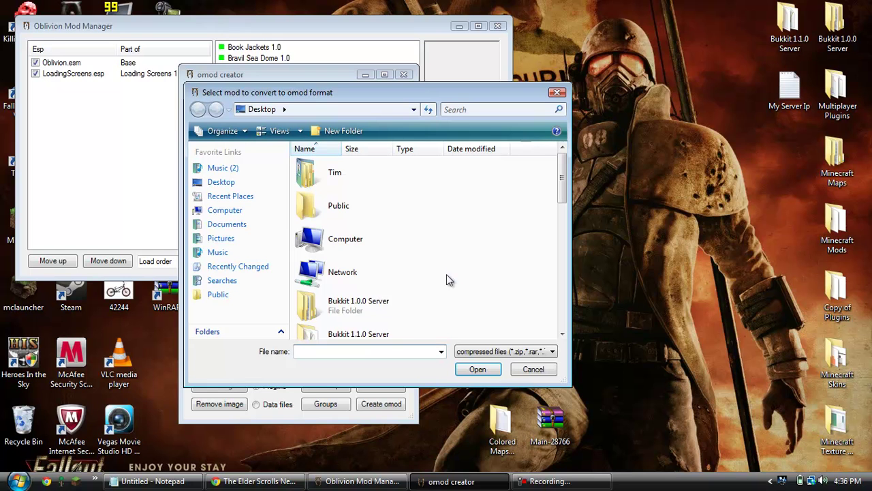
scroll(549, 232, down, 10)
double_click(361, 306)
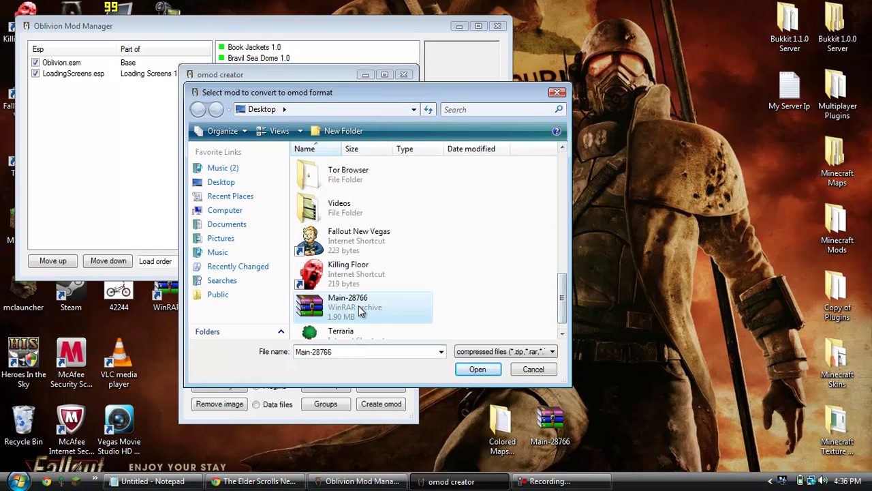
click(470, 289)
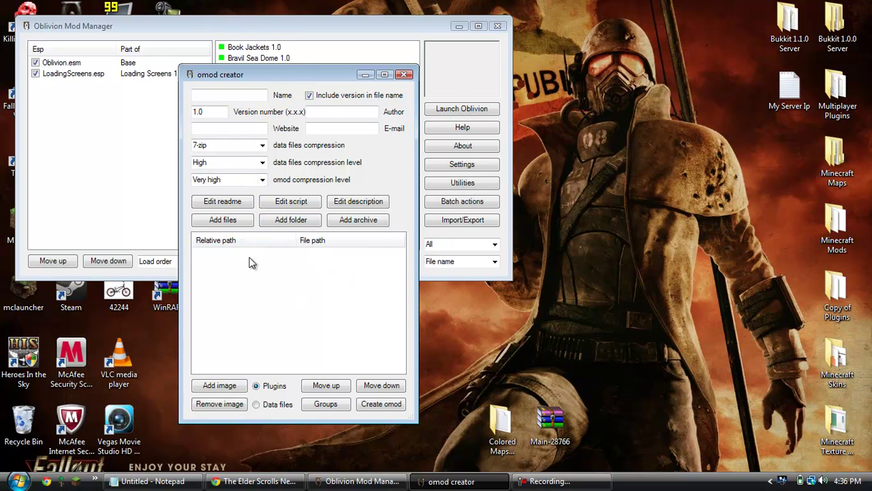
Step: Move the Main-28766 archive and the Colored Maps- Cyrodiil folder closer to the Minecraft folders on the desktop
drag(538, 415, 588, 391)
click(522, 412)
drag(522, 414, 666, 416)
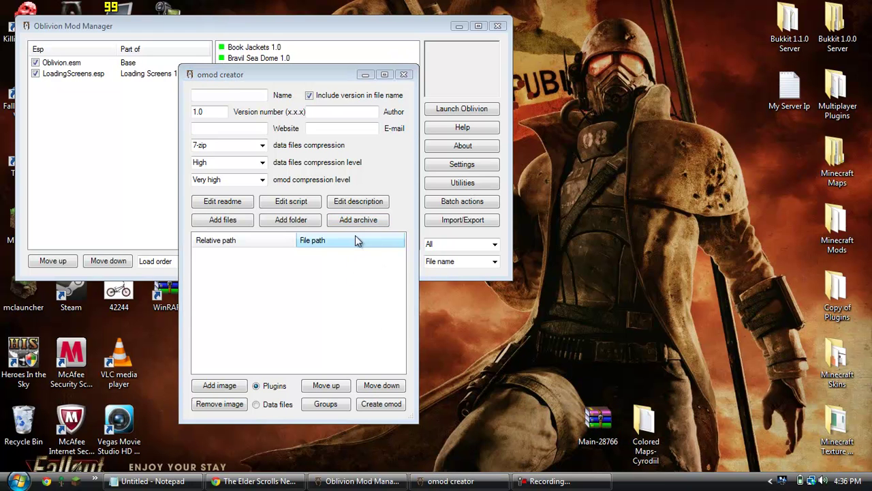
Step: Name the omod "Colored map mod" and create it without an author name or description
click(248, 95)
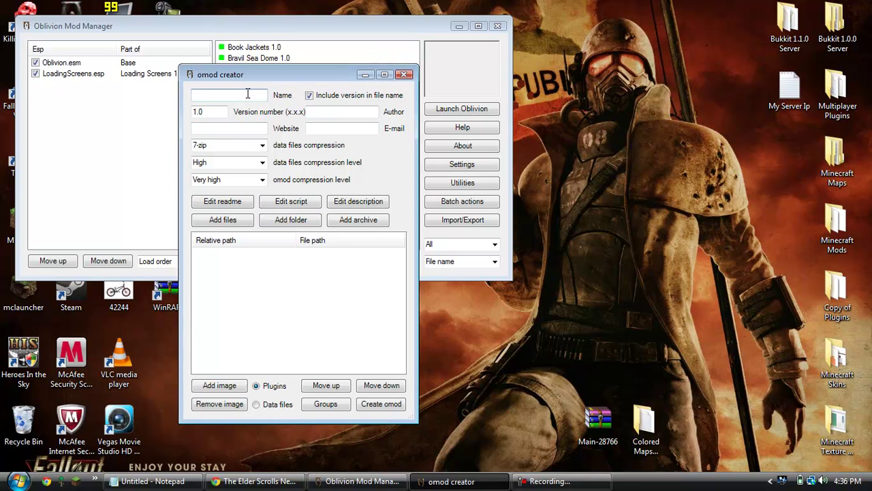
text(Colored map mod)
click(392, 408)
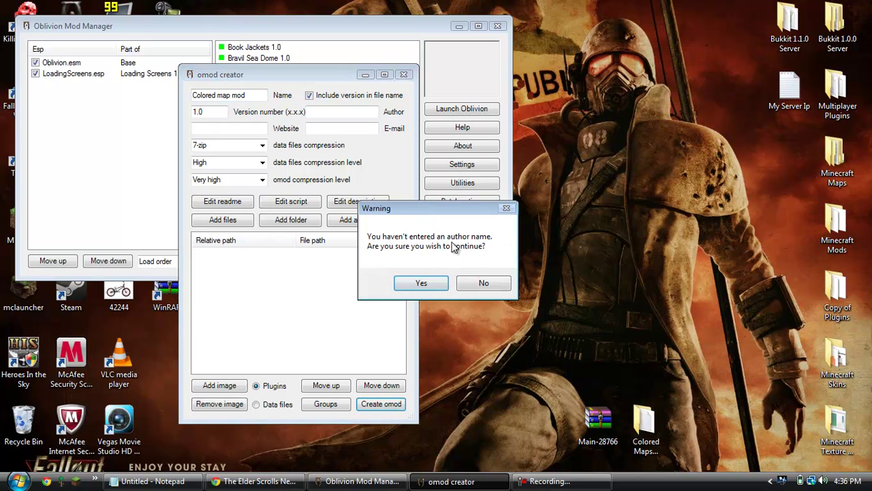
click(412, 286)
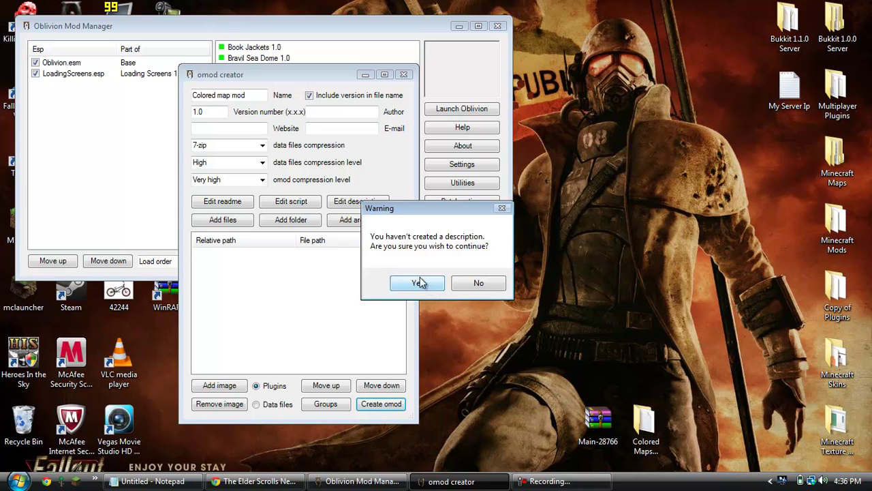
click(442, 285)
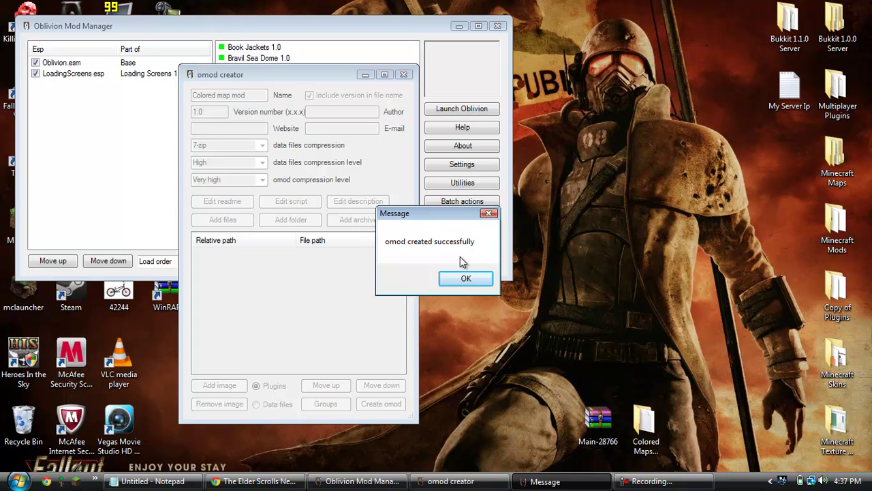
click(466, 278)
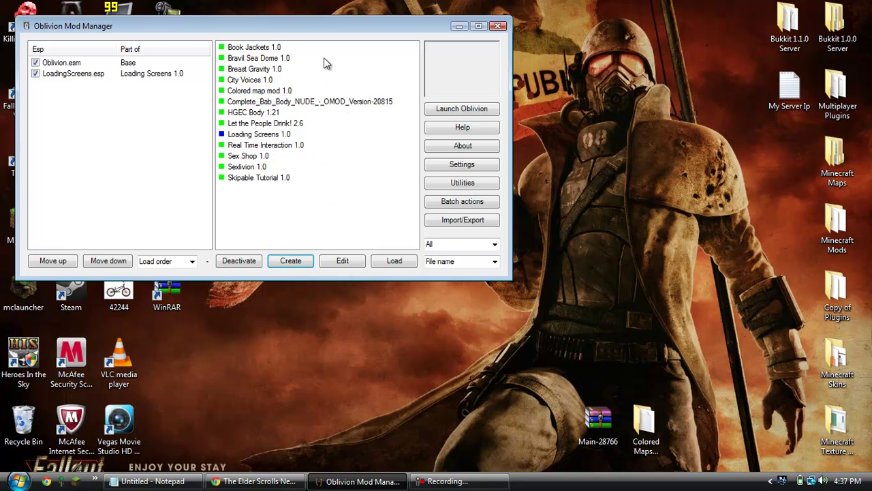
Step: Try to activate the Colored map mod 1.0 omod
double_click(239, 91)
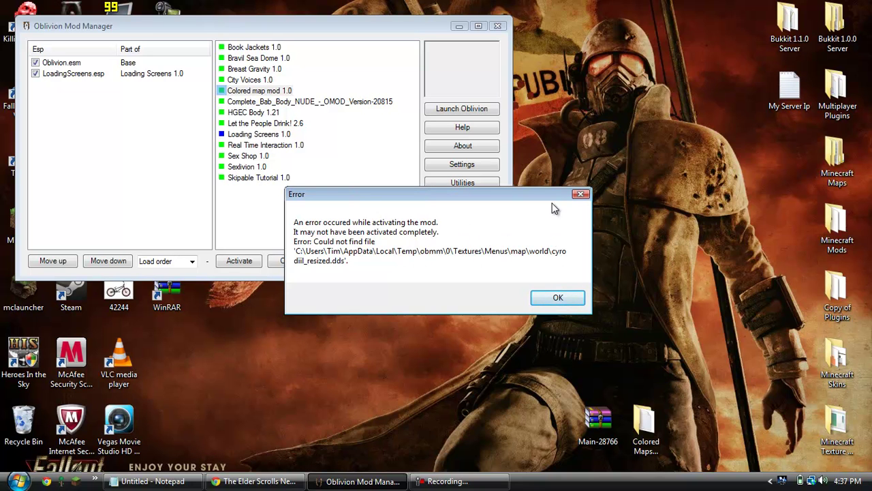
click(581, 194)
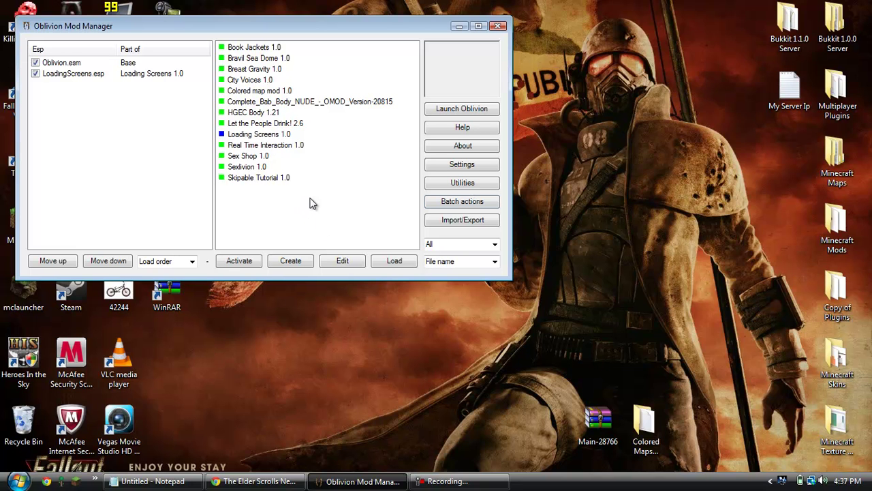
Step: Run the archive invalidation update in BSA alteration mode and close the Archive Invalidation utility and Oblivion Mod Manager
click(466, 185)
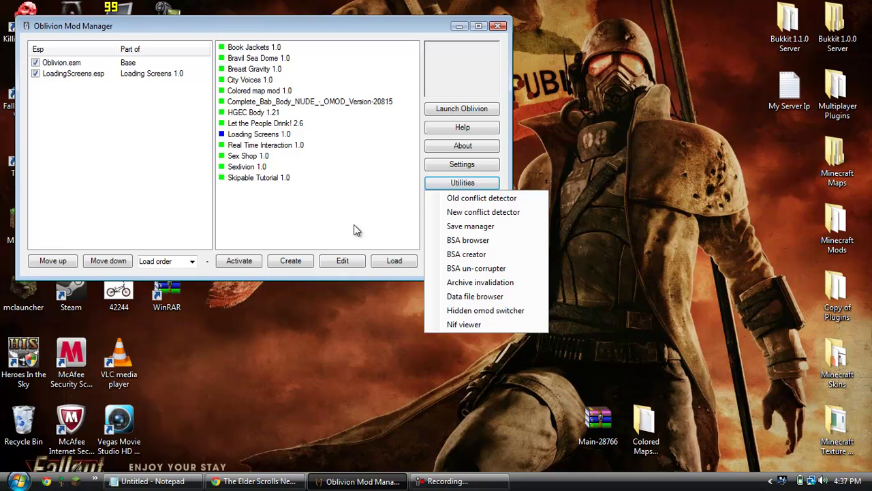
click(470, 282)
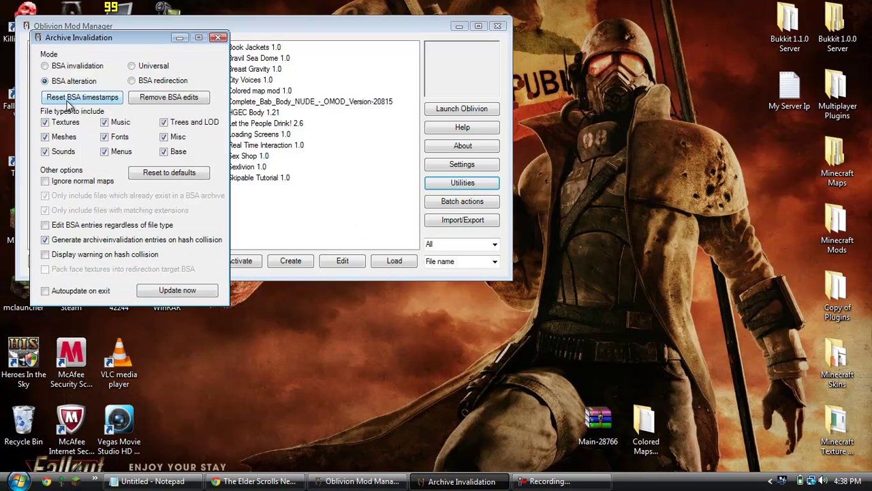
click(49, 71)
click(46, 82)
click(154, 292)
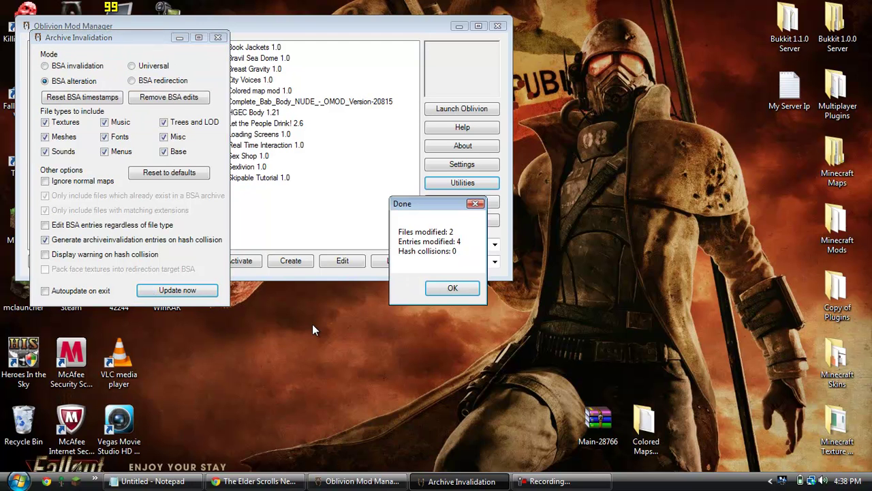
click(461, 291)
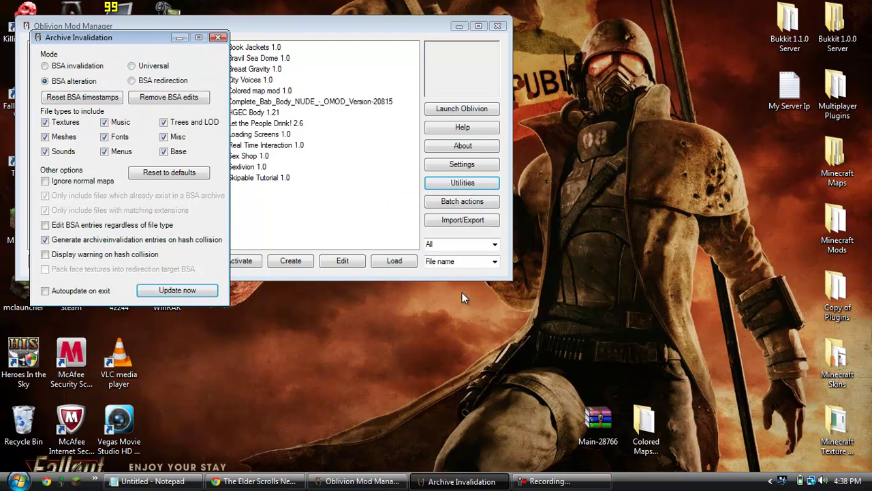
click(218, 36)
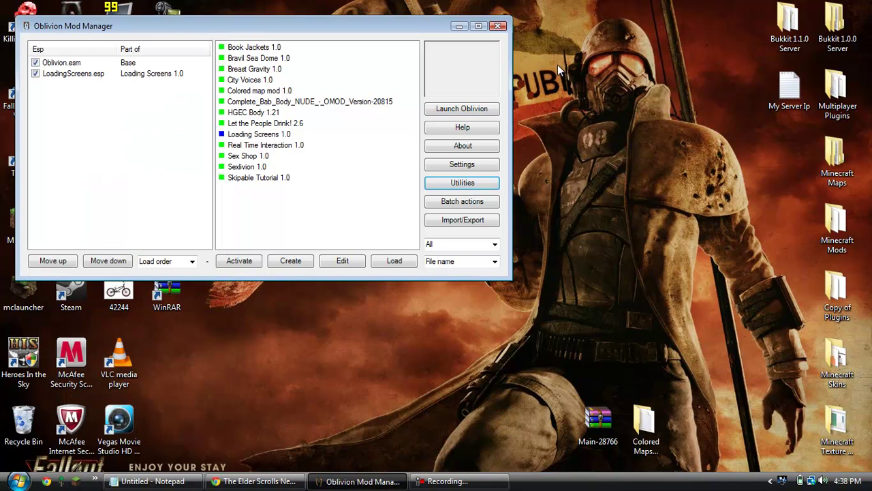
key(alt+F4)
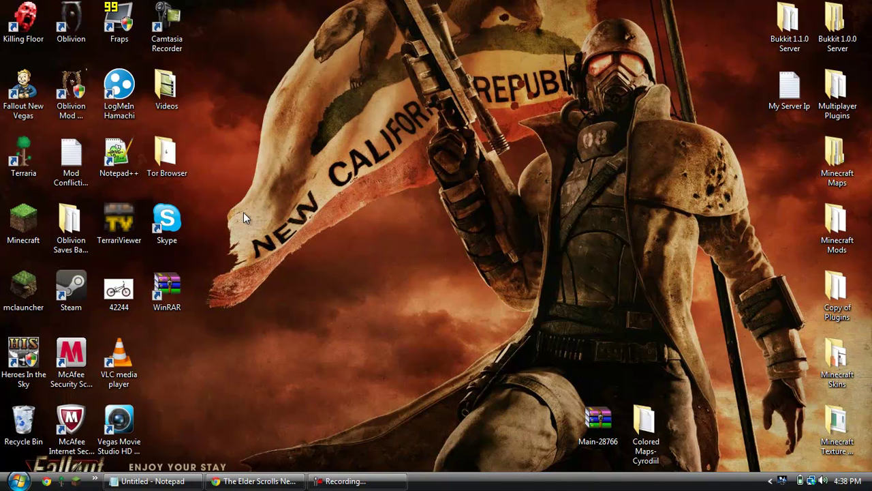
drag(241, 89, 344, 173)
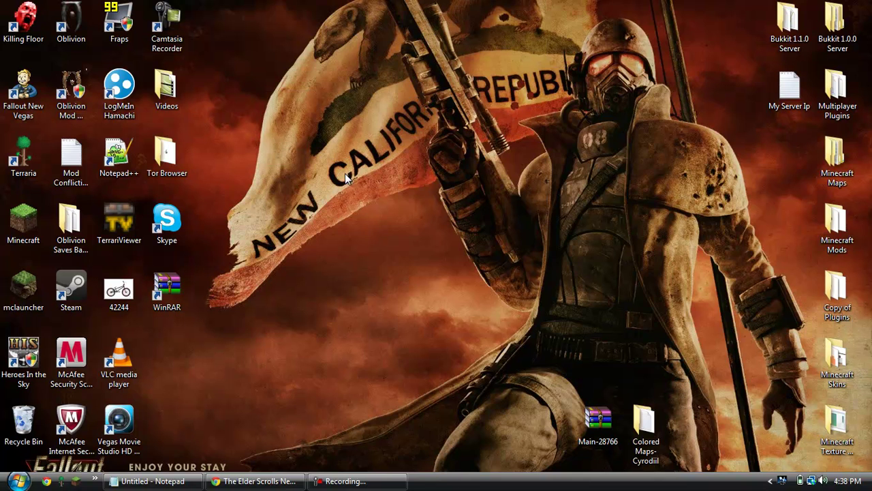